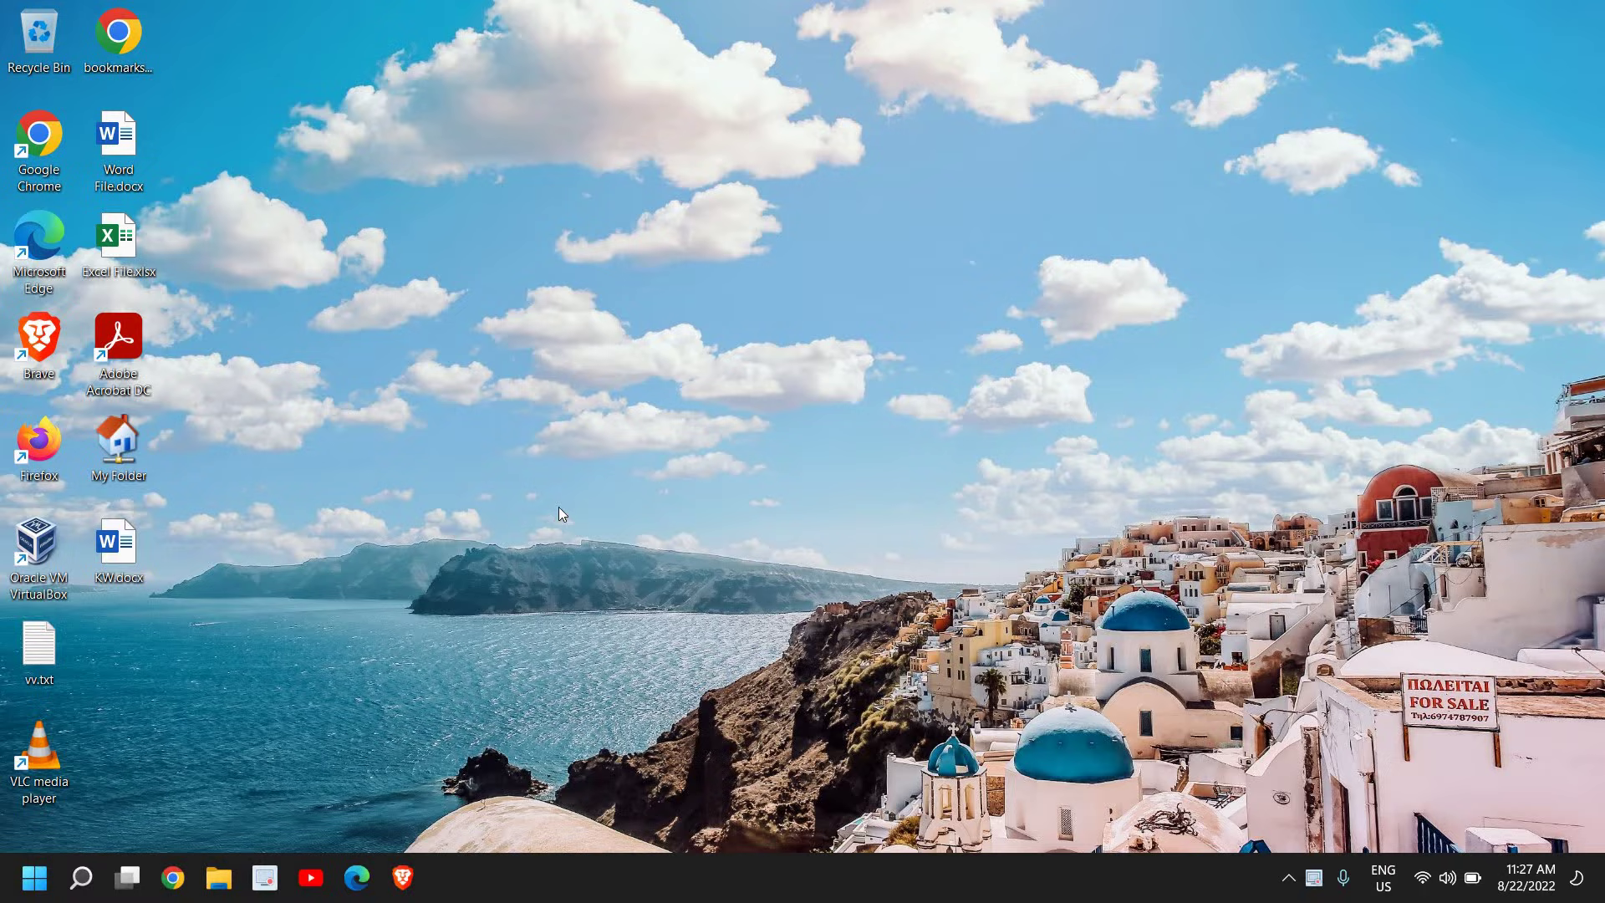
Run services.msc from the Run dialog to open the Services console
right_click(30, 887)
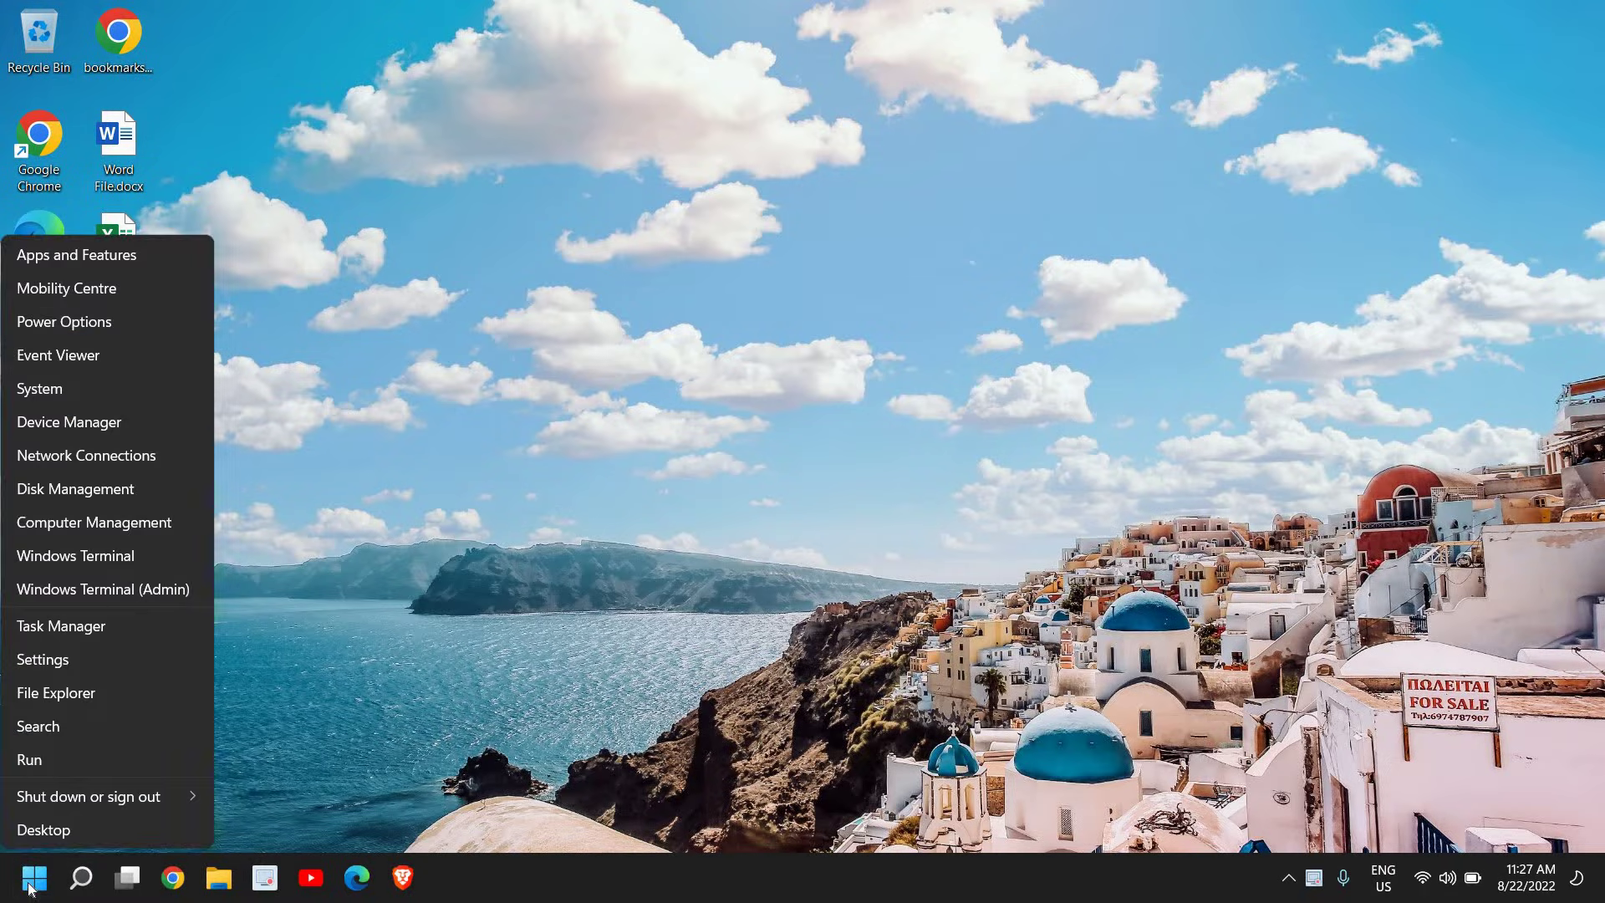
click(48, 762)
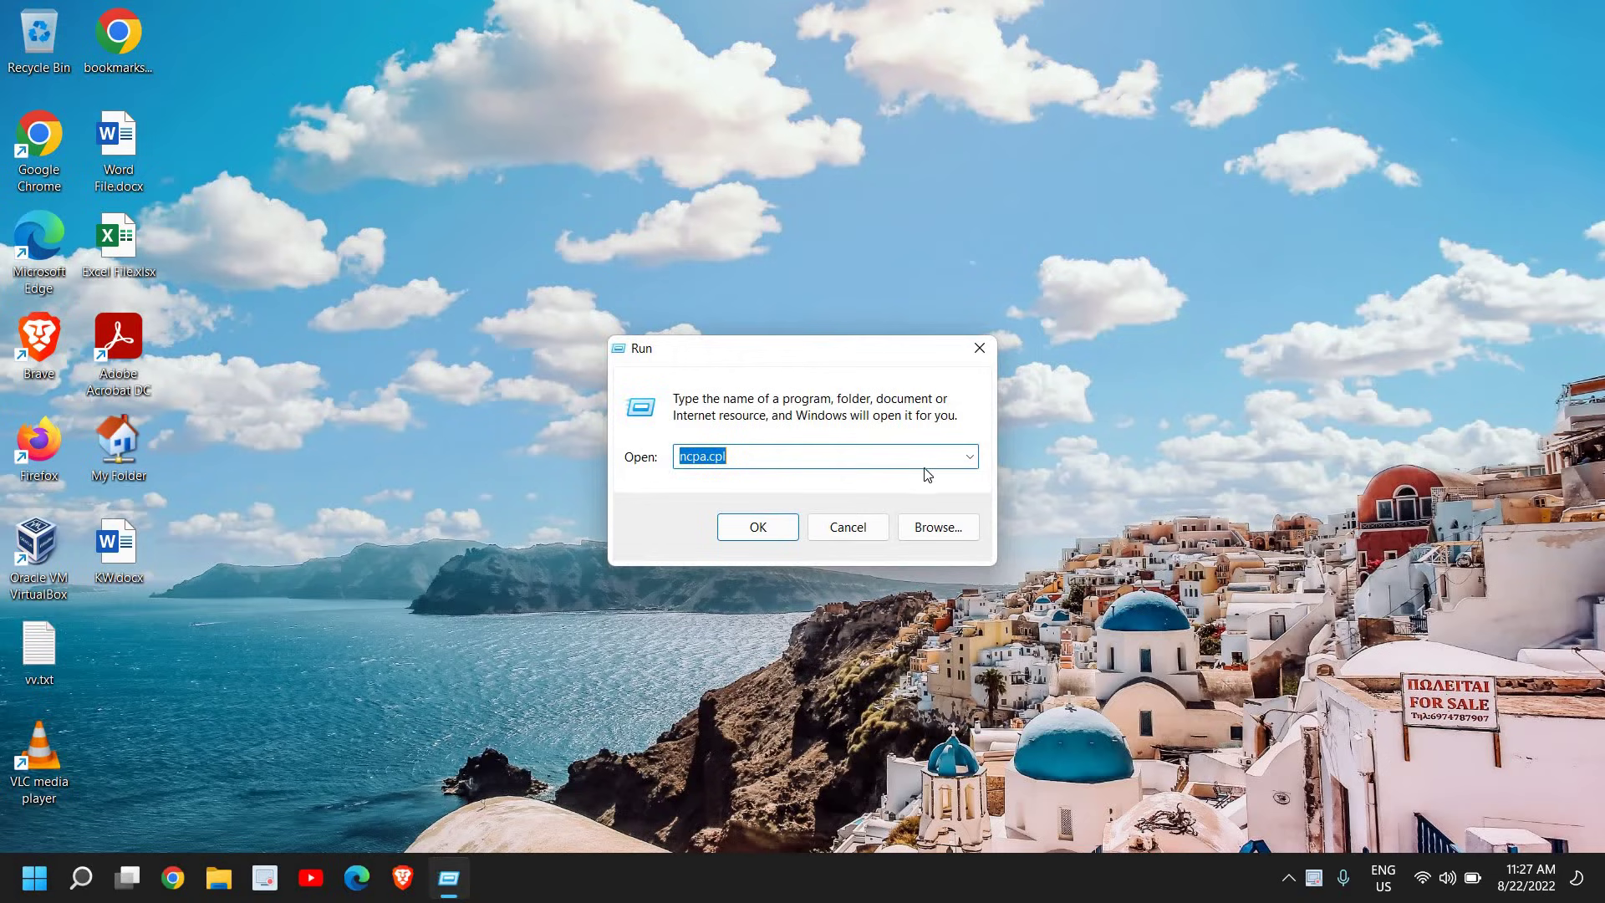
text(ser)
key(Down)
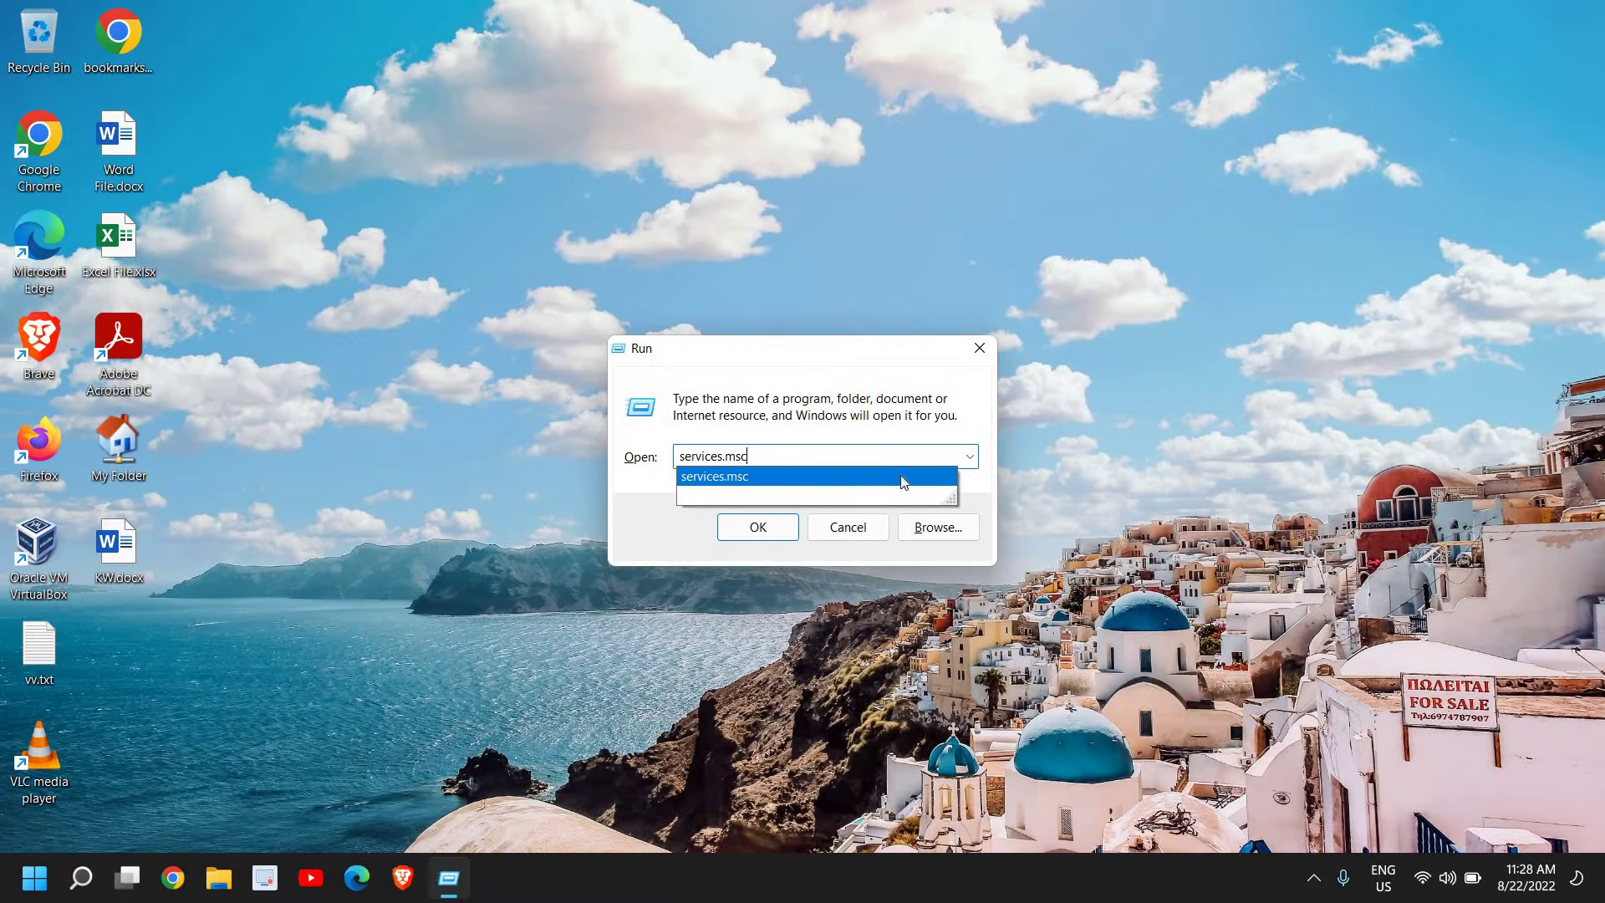
click(591, 588)
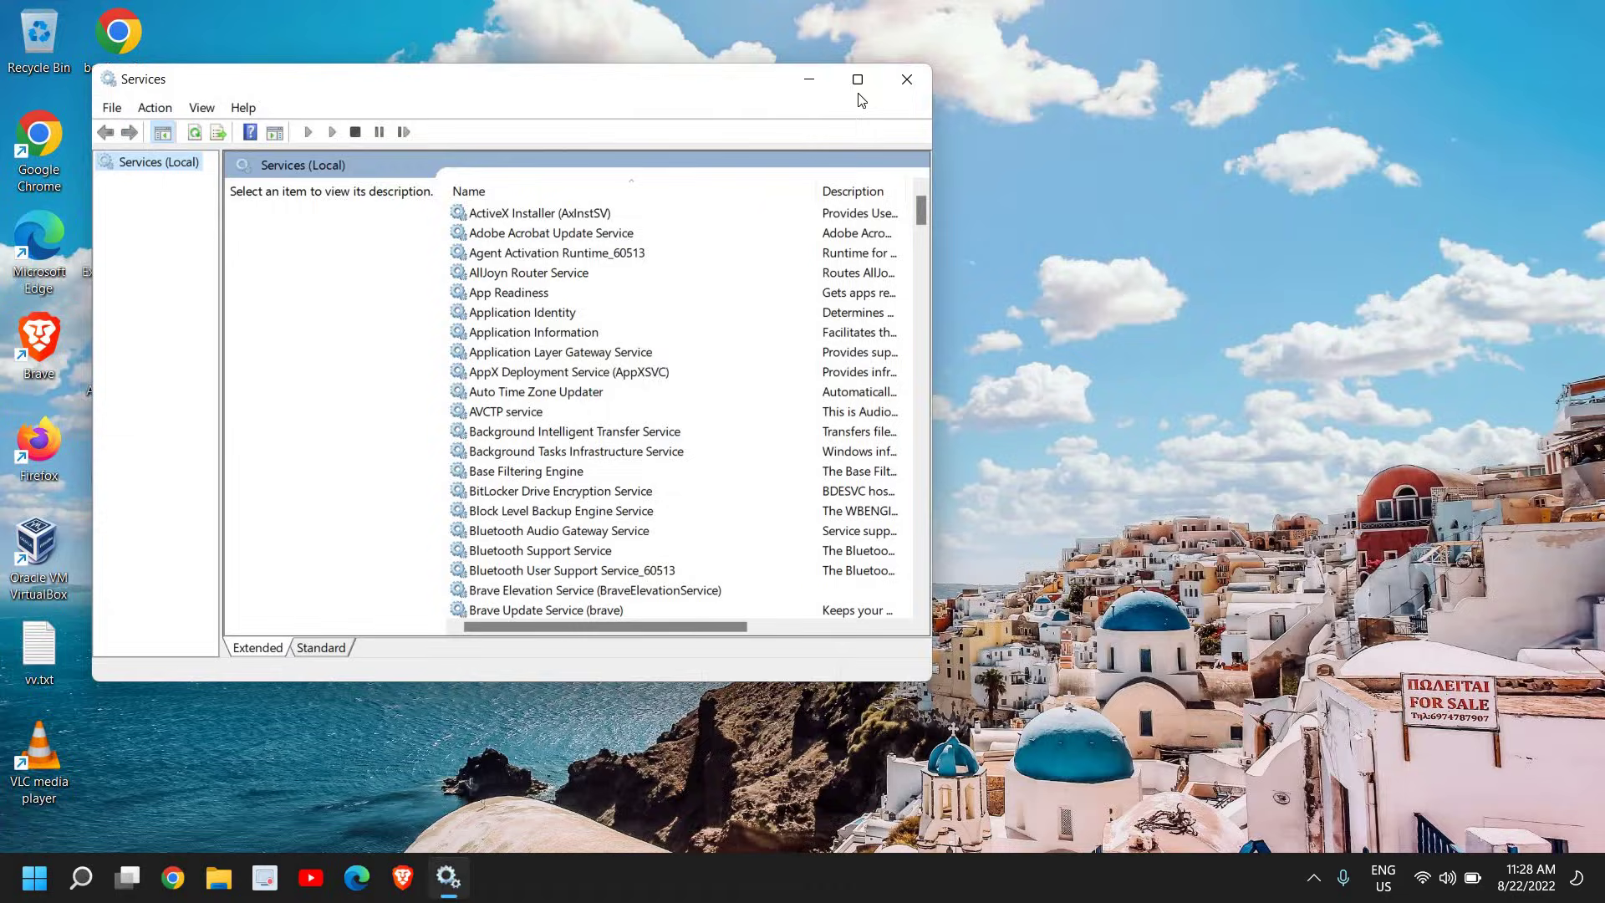
Maximize Services and jump to the SysMain entry by typing 'sys' in the list
click(858, 80)
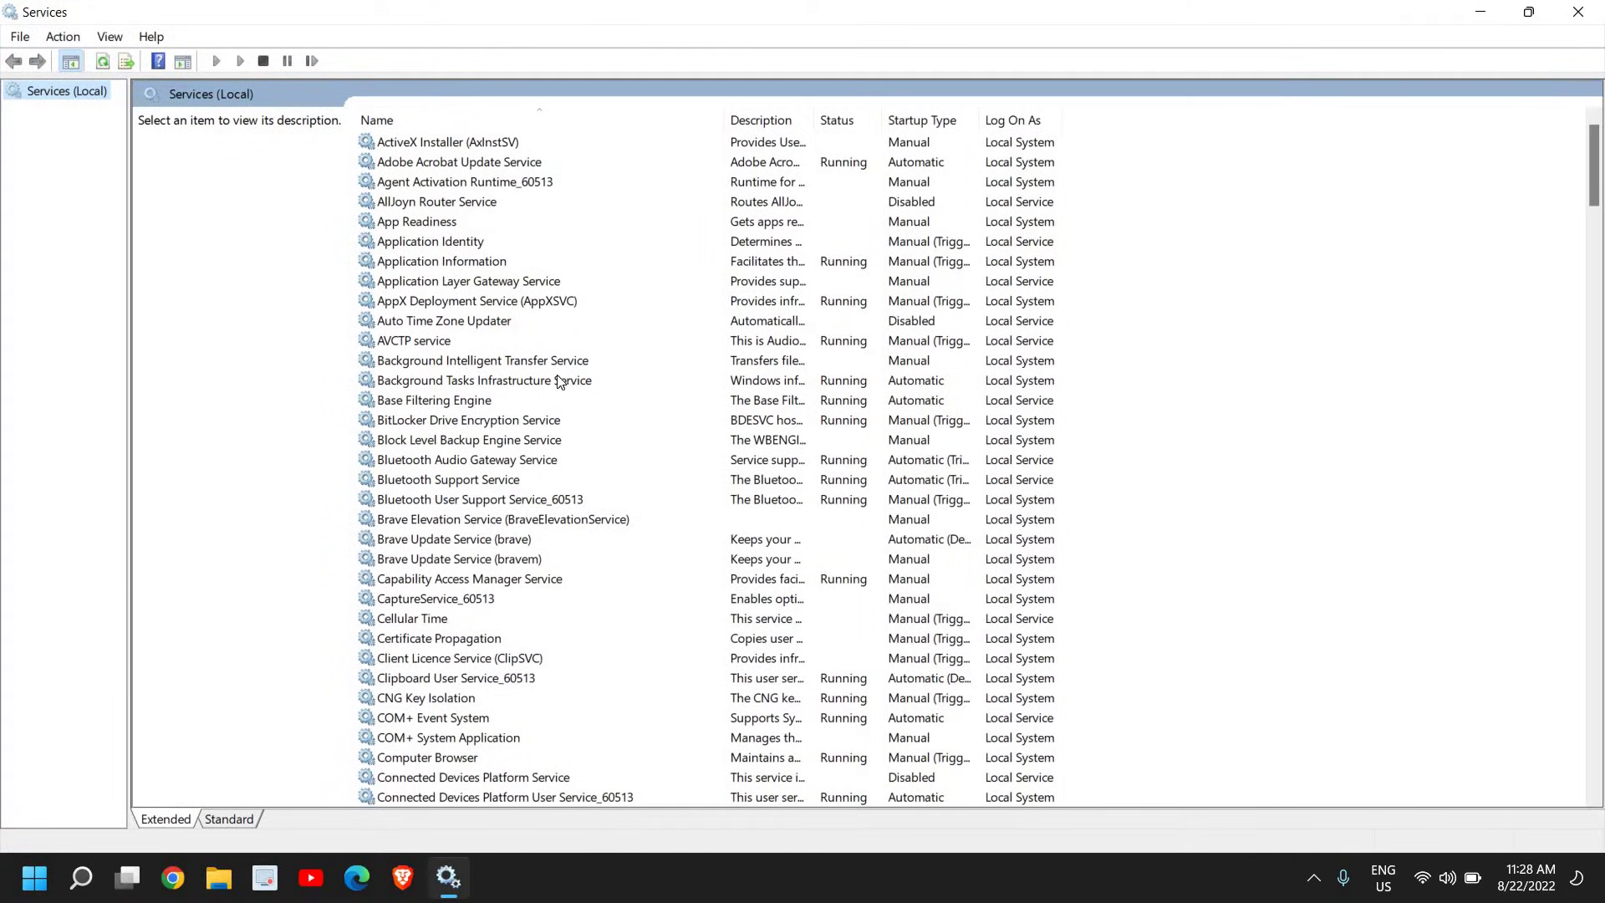
click(422, 285)
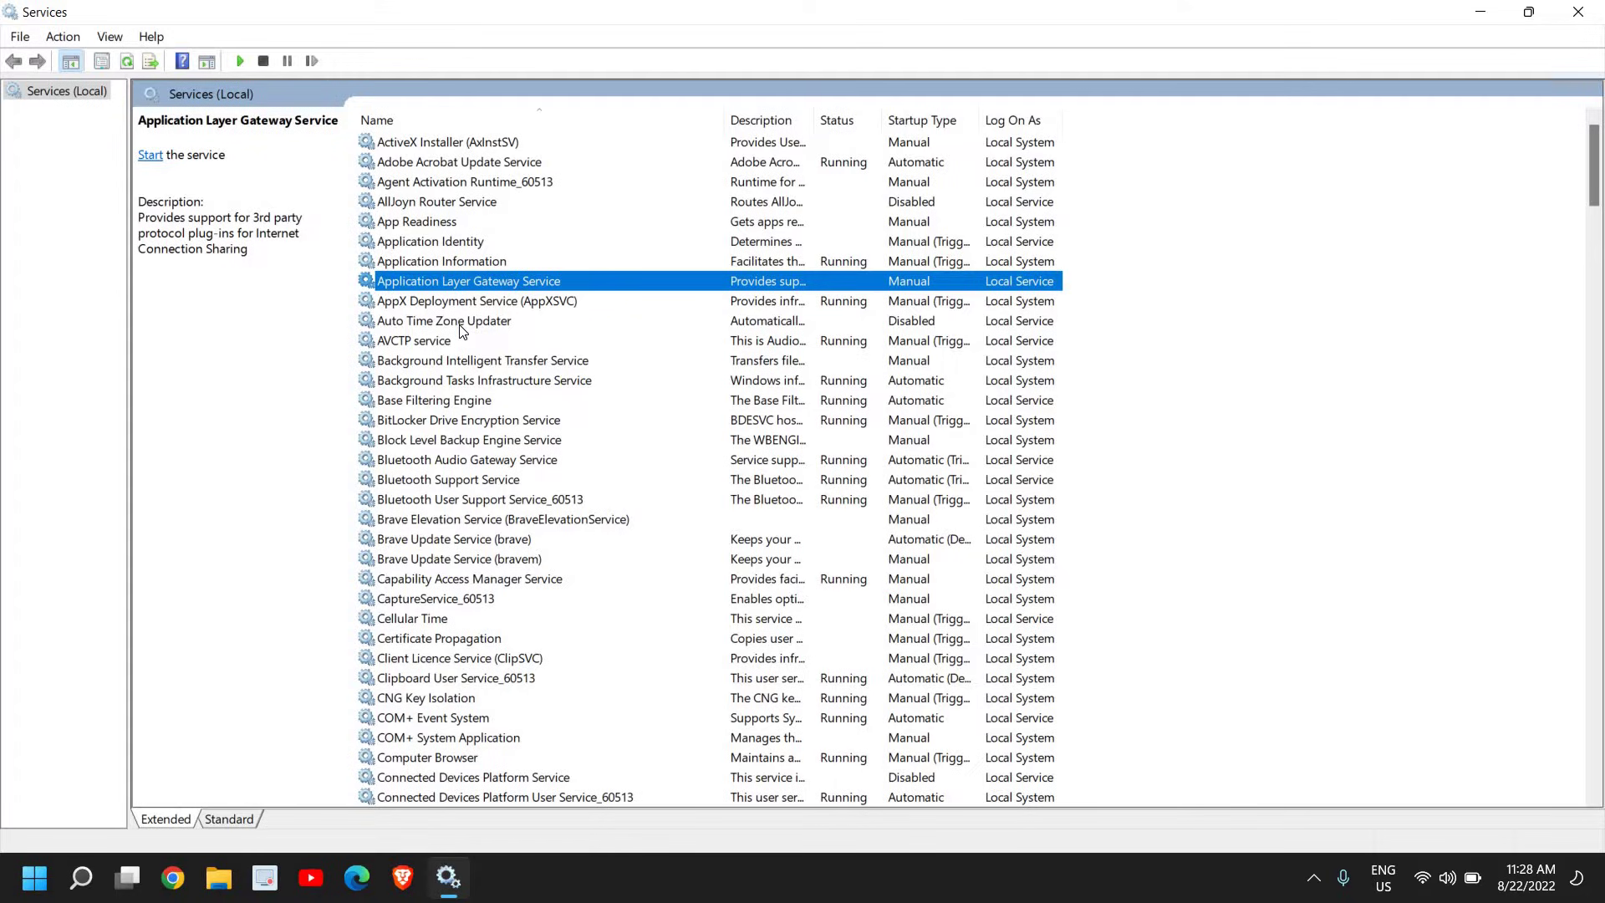
text(sys)
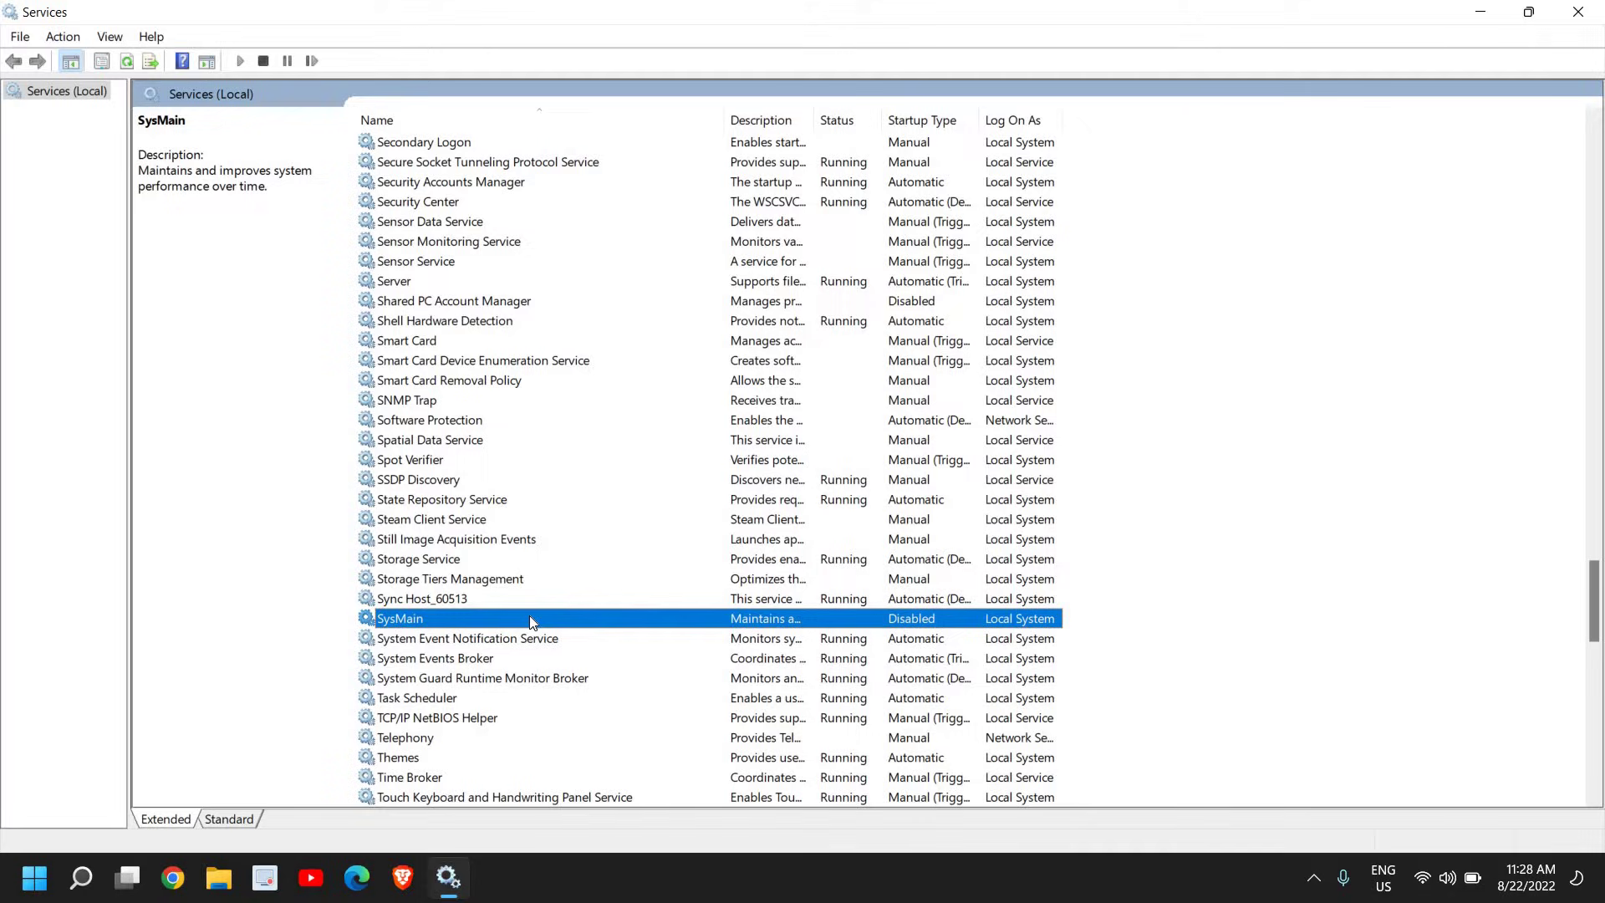
scroll(529, 618, down, 2)
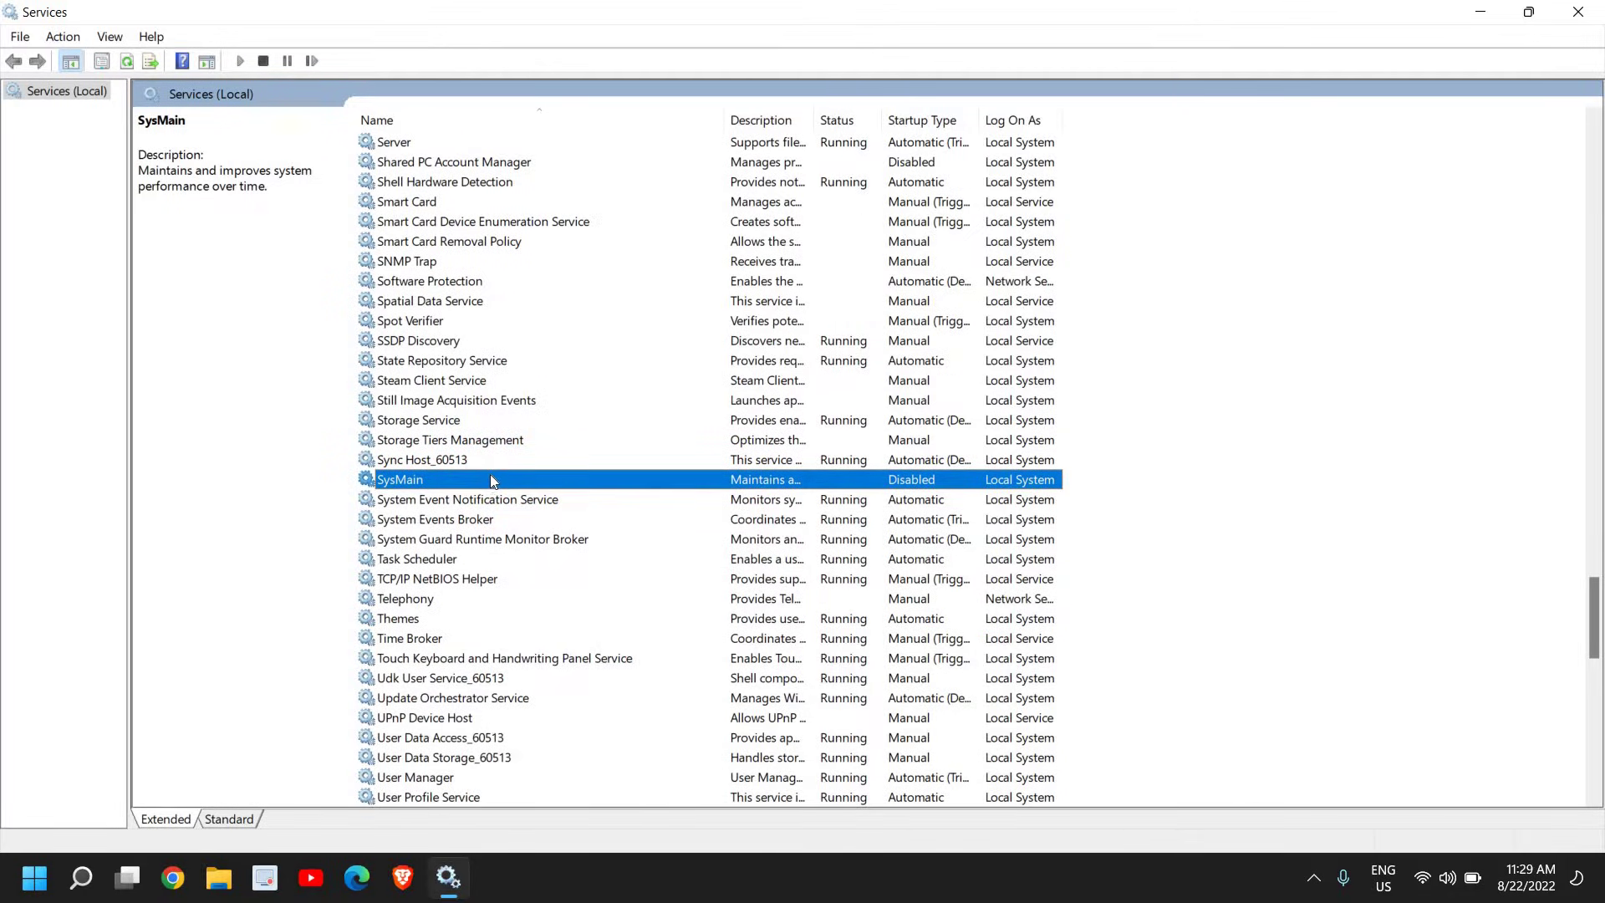
Set SysMain's startup type to Disabled in its Properties and apply it
right_click(725, 484)
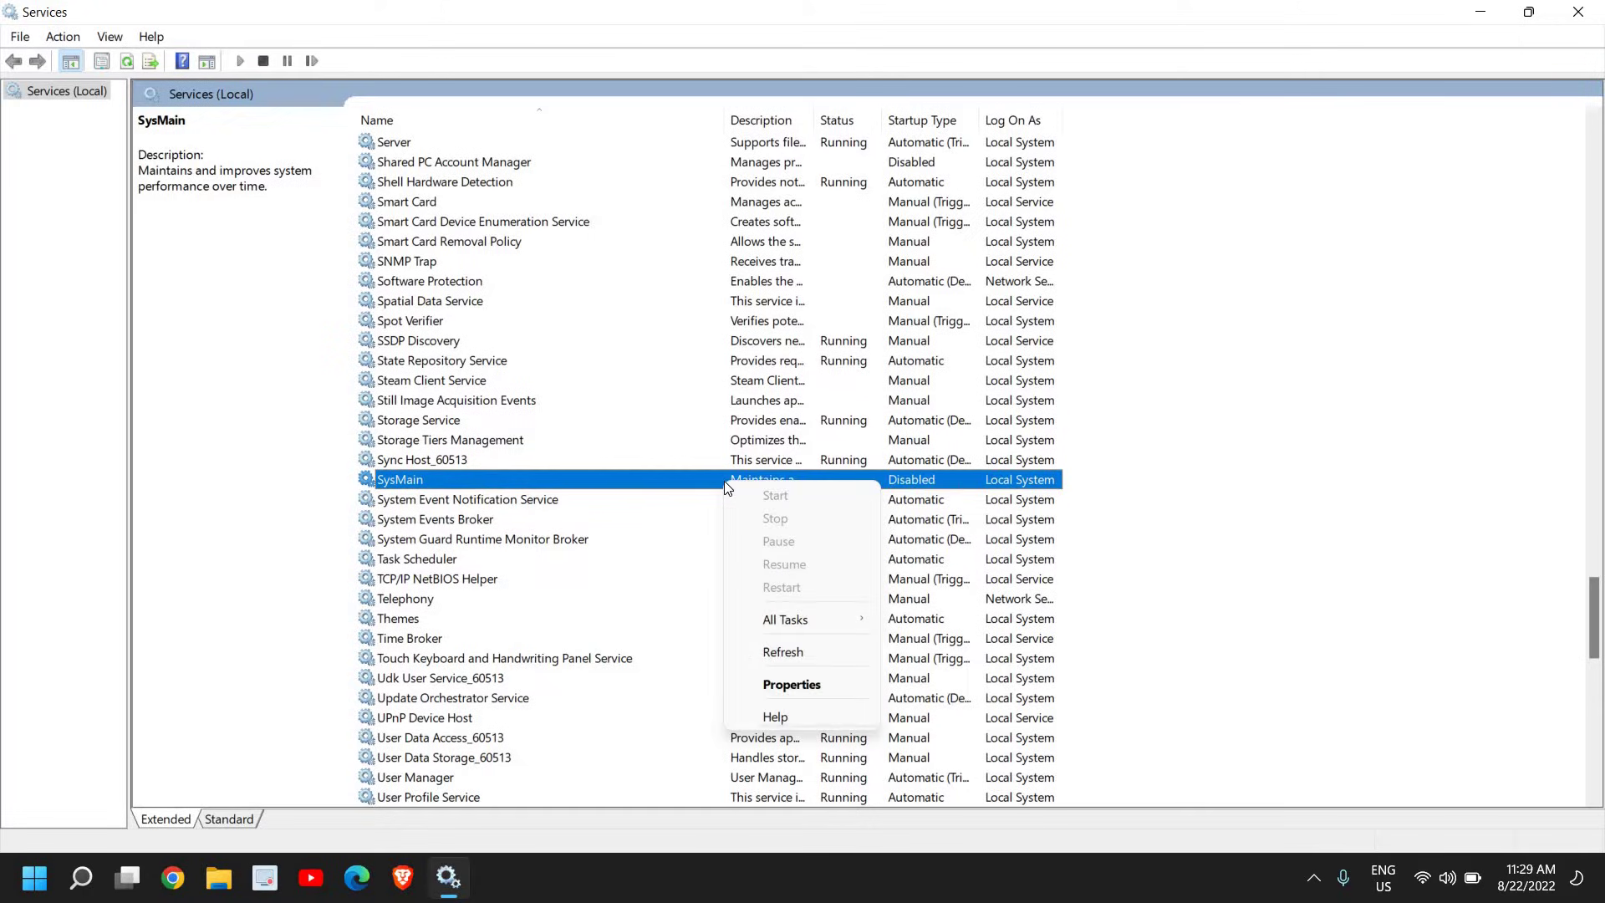
click(815, 686)
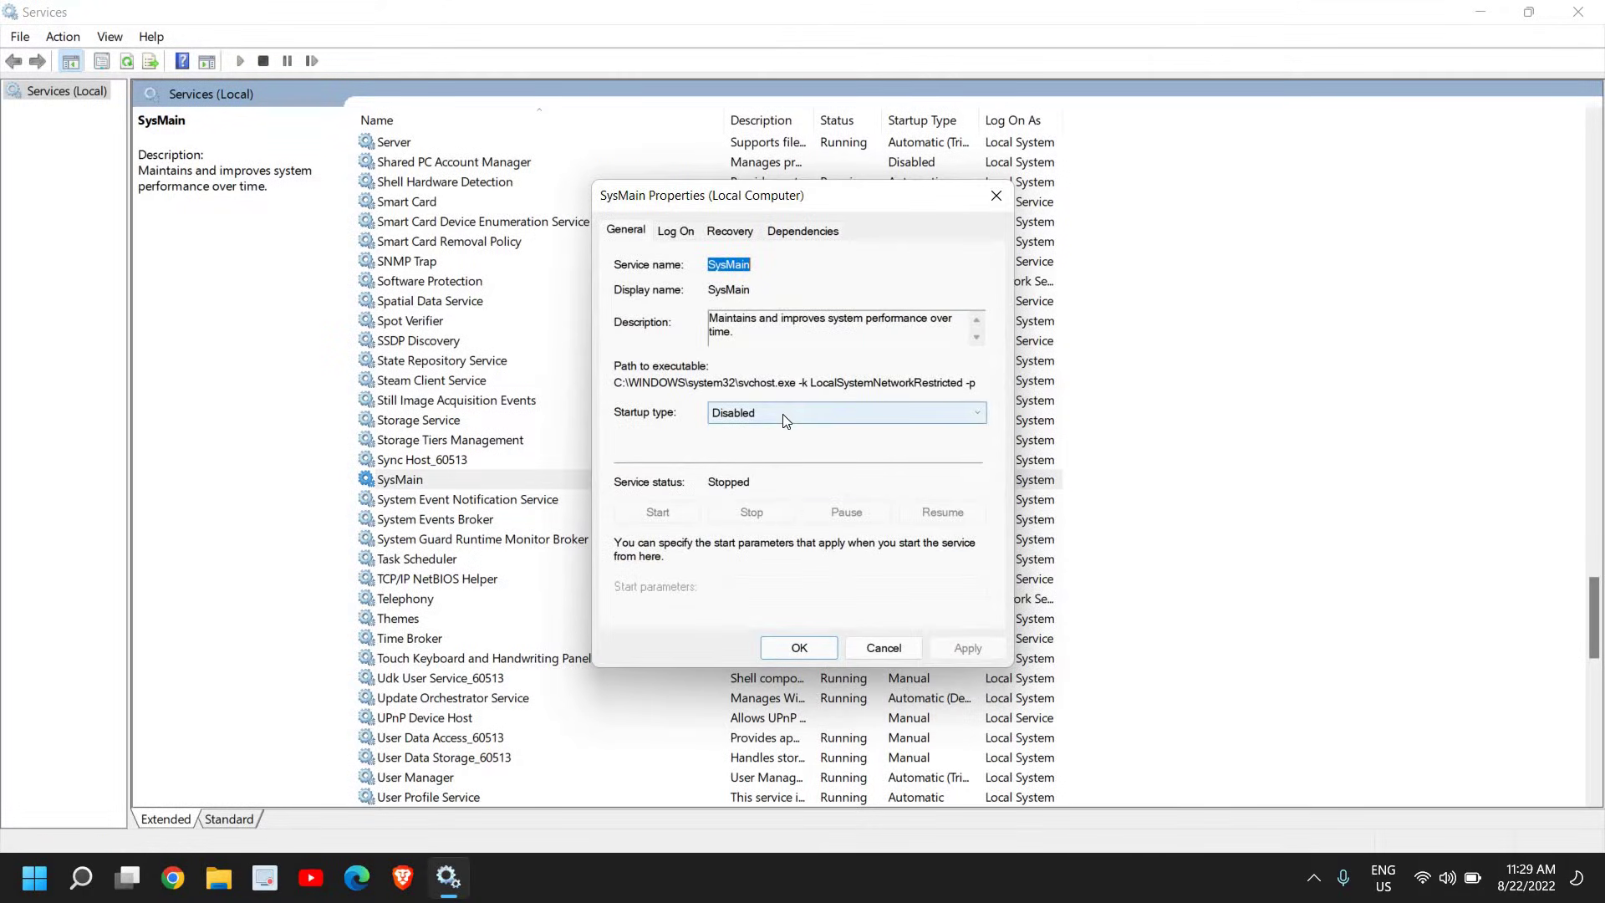
click(785, 420)
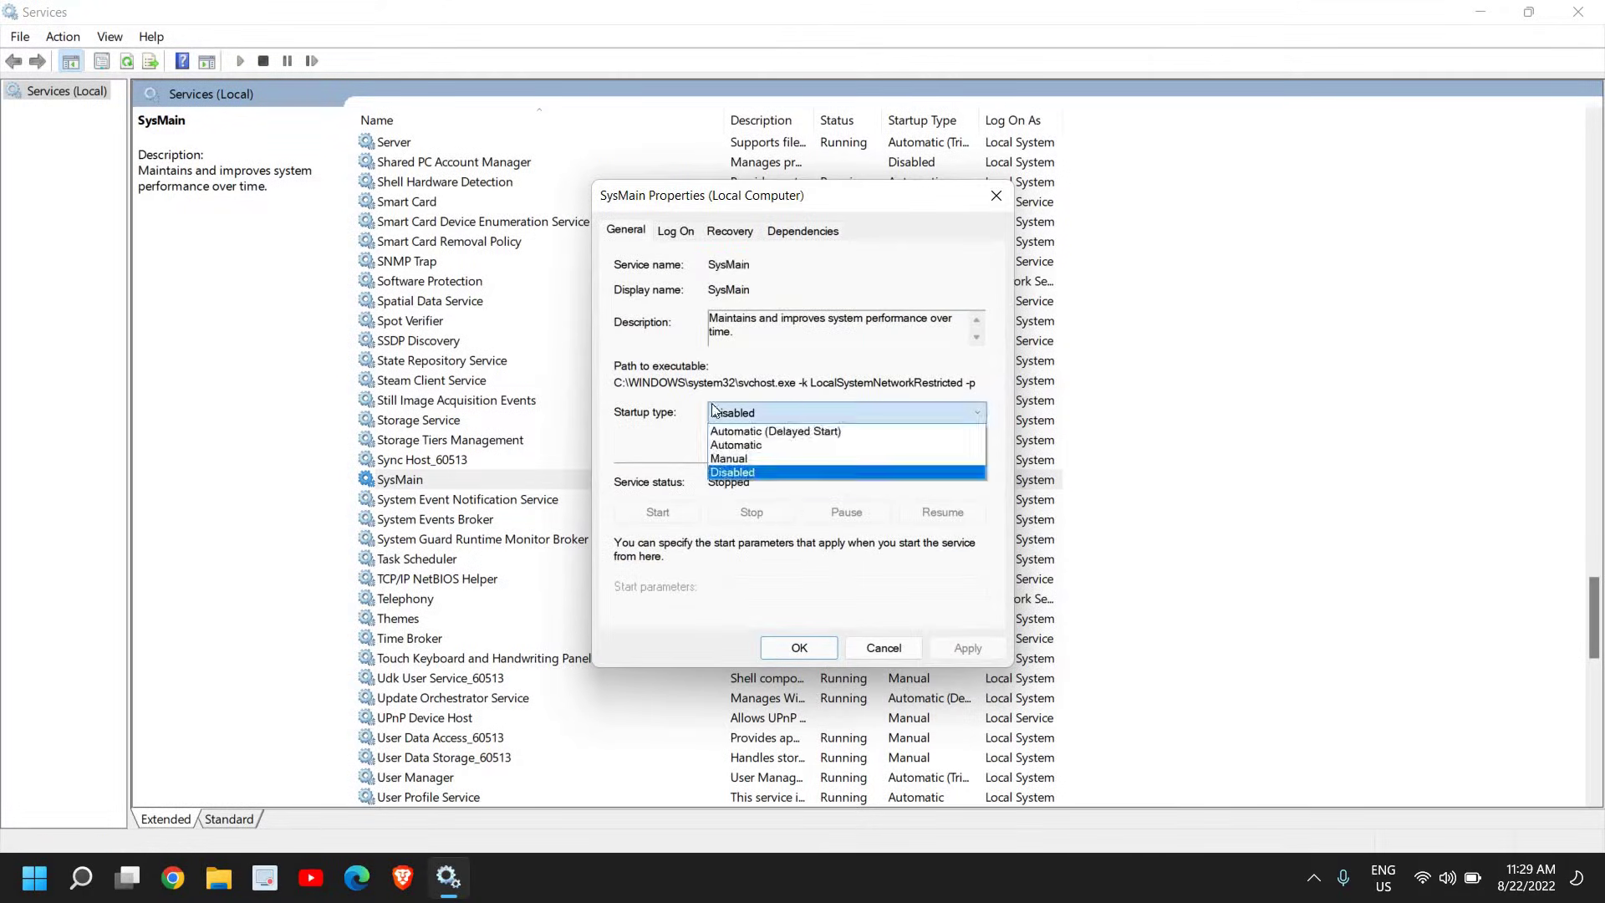
click(734, 473)
click(967, 647)
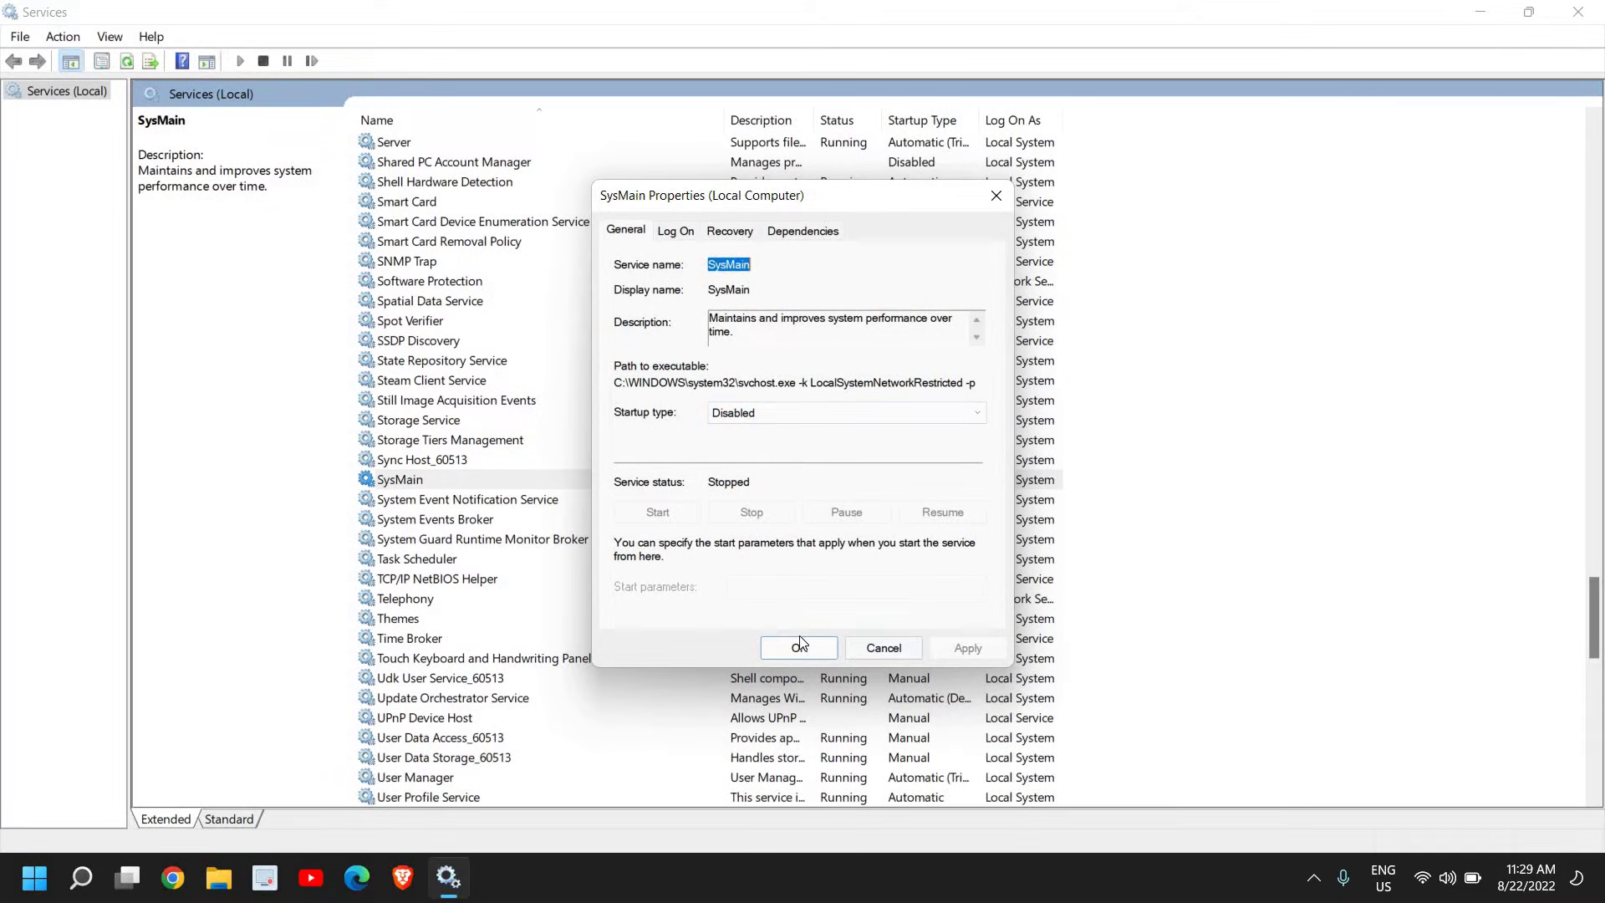
click(799, 647)
Confirm SysMain is already stopped, then close the Services console
click(598, 487)
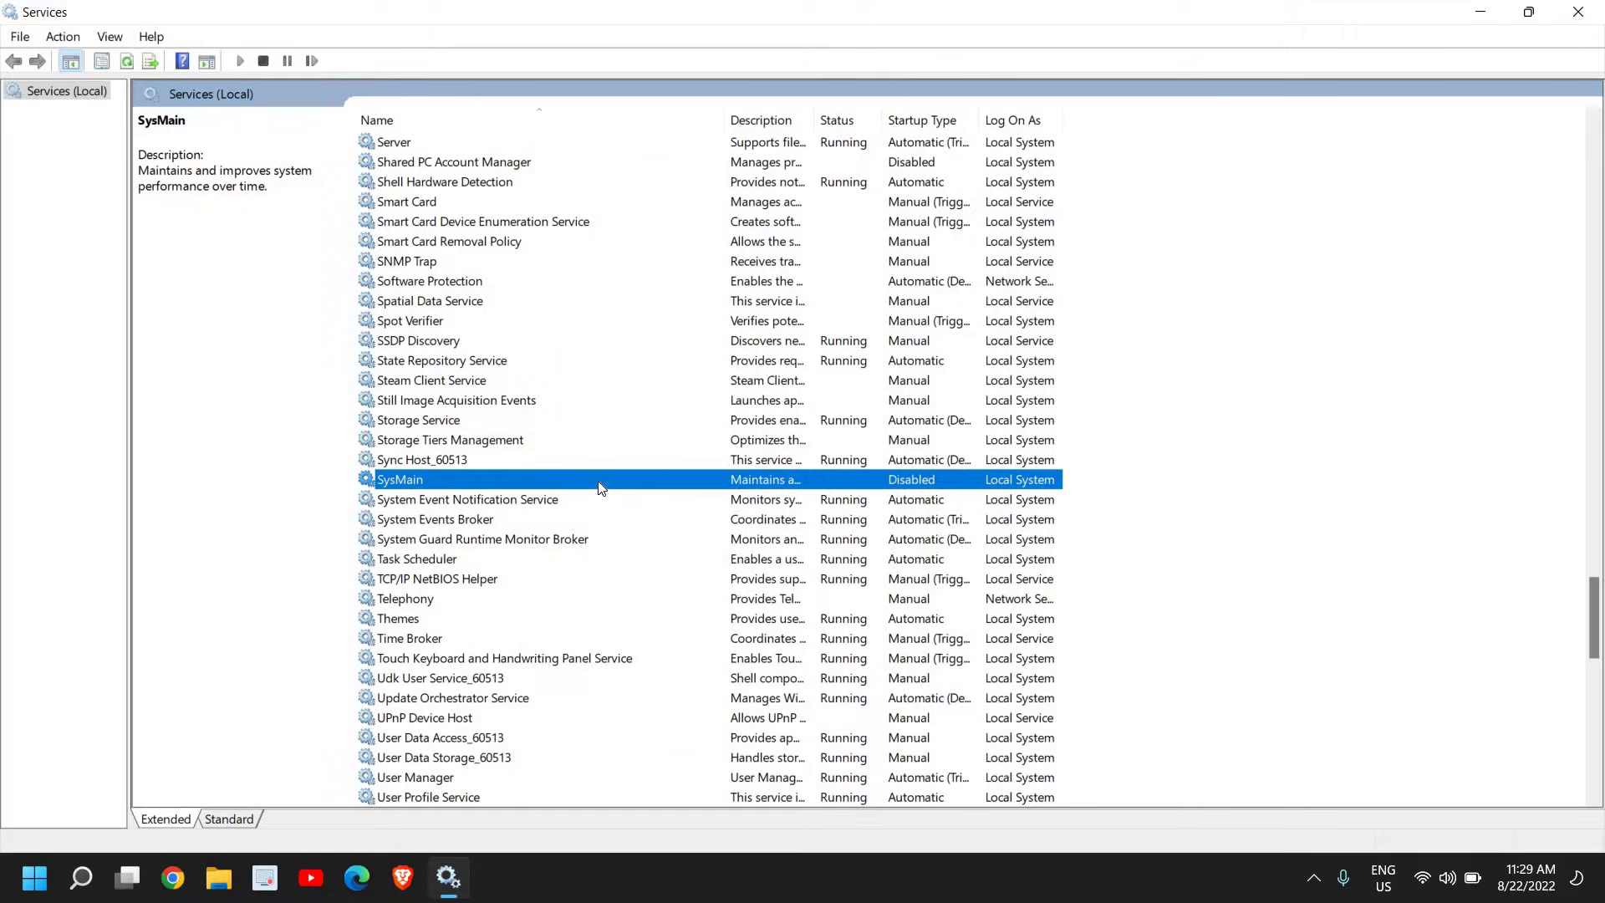
right_click(598, 483)
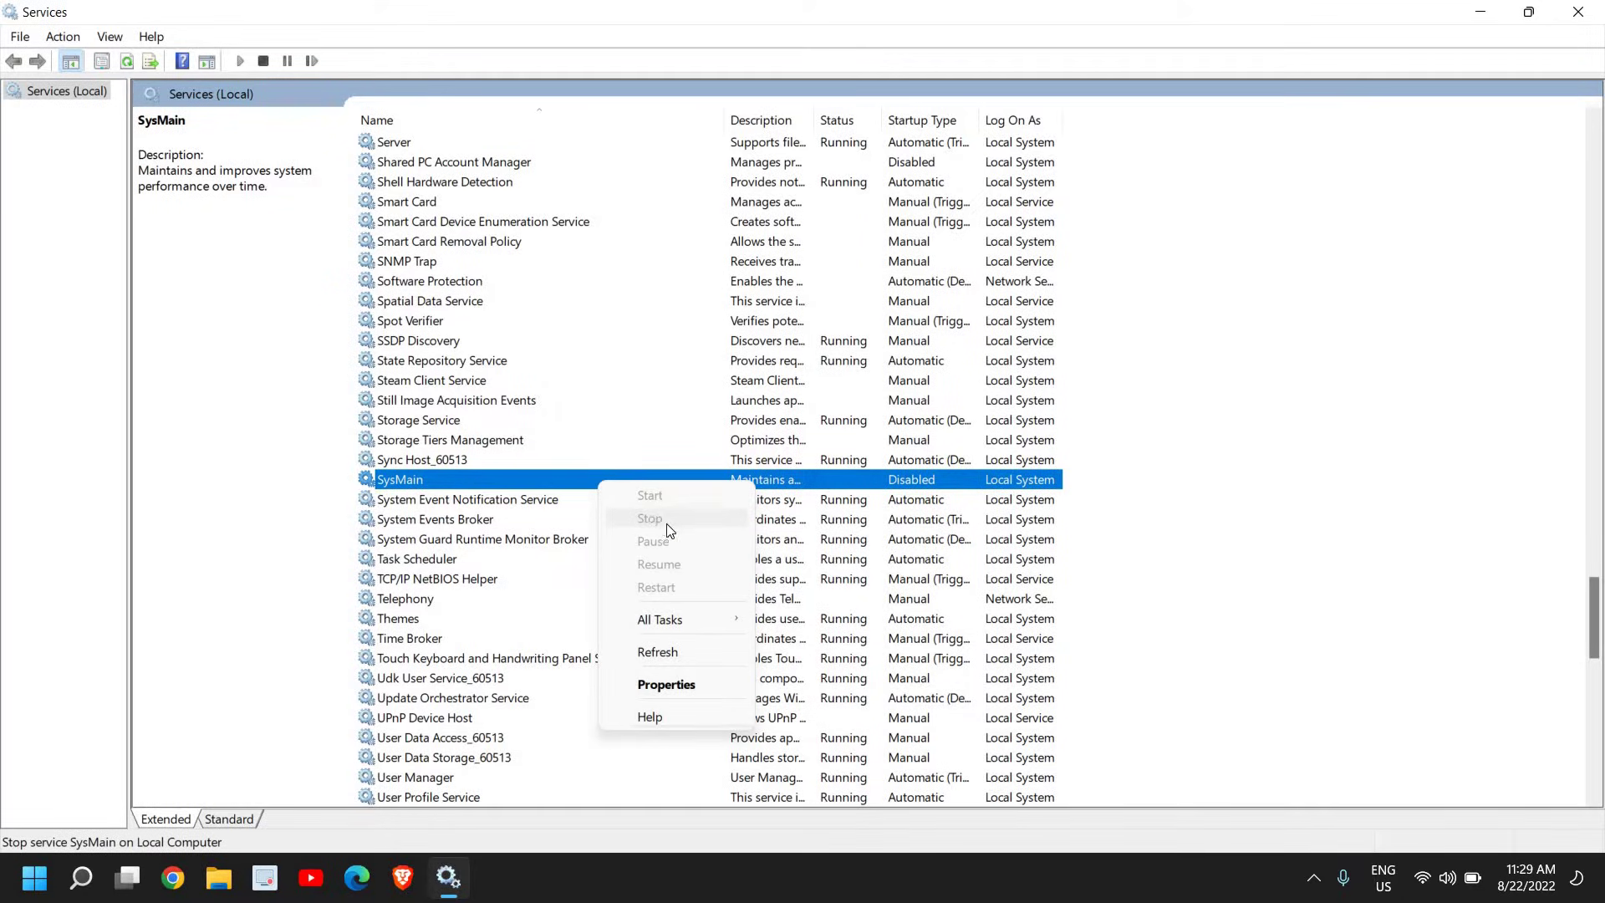
click(942, 496)
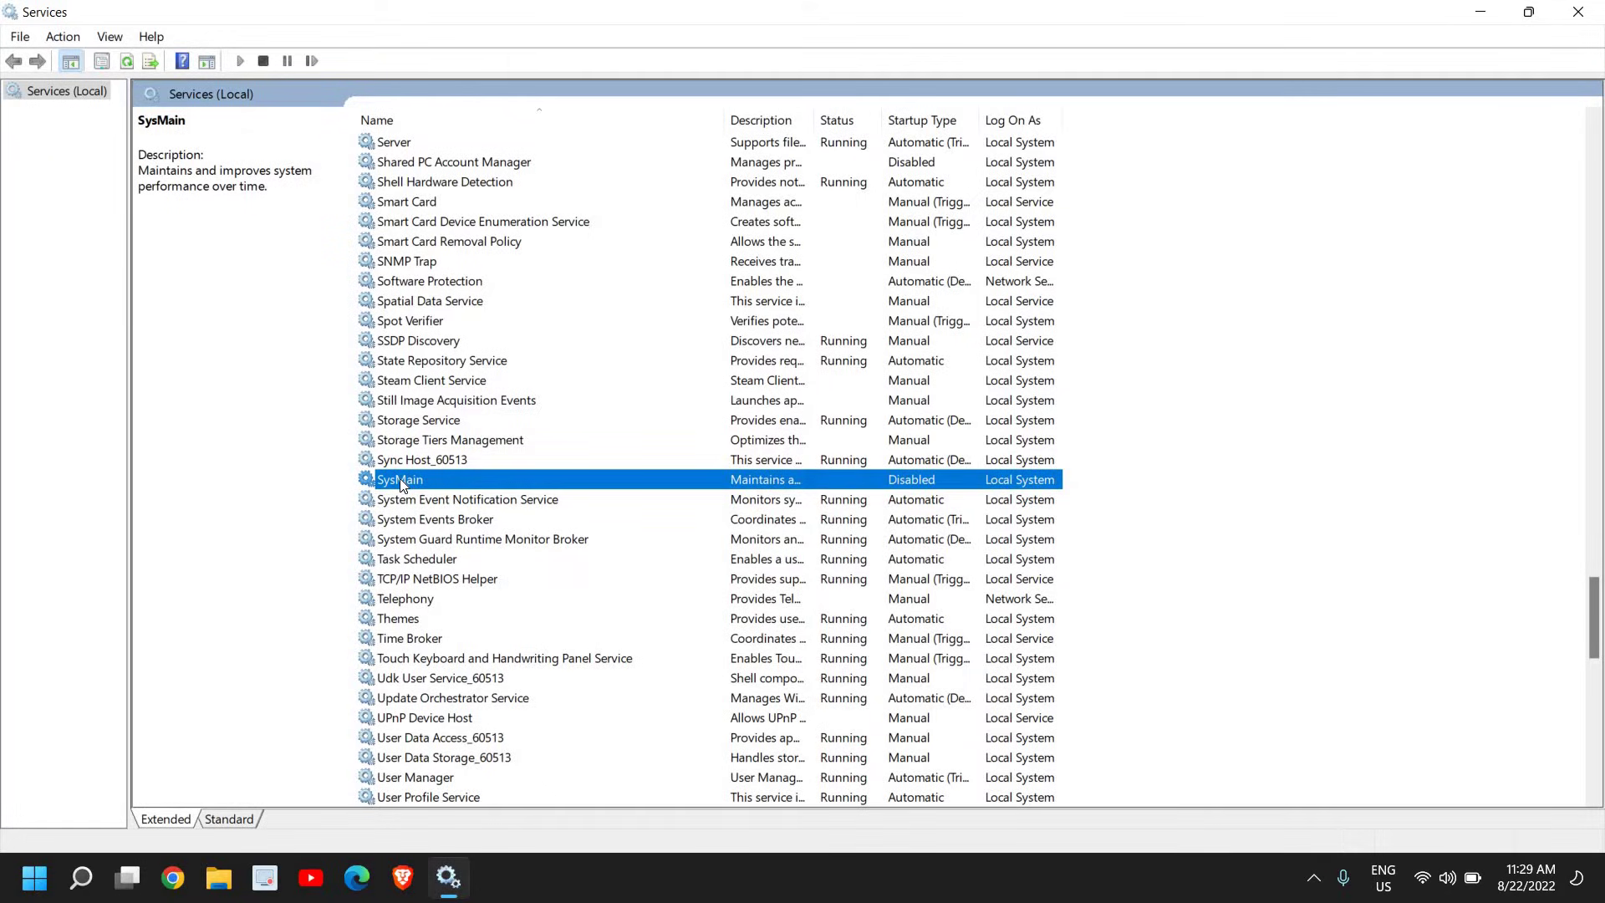
scroll(410, 501, down, 2)
click(418, 535)
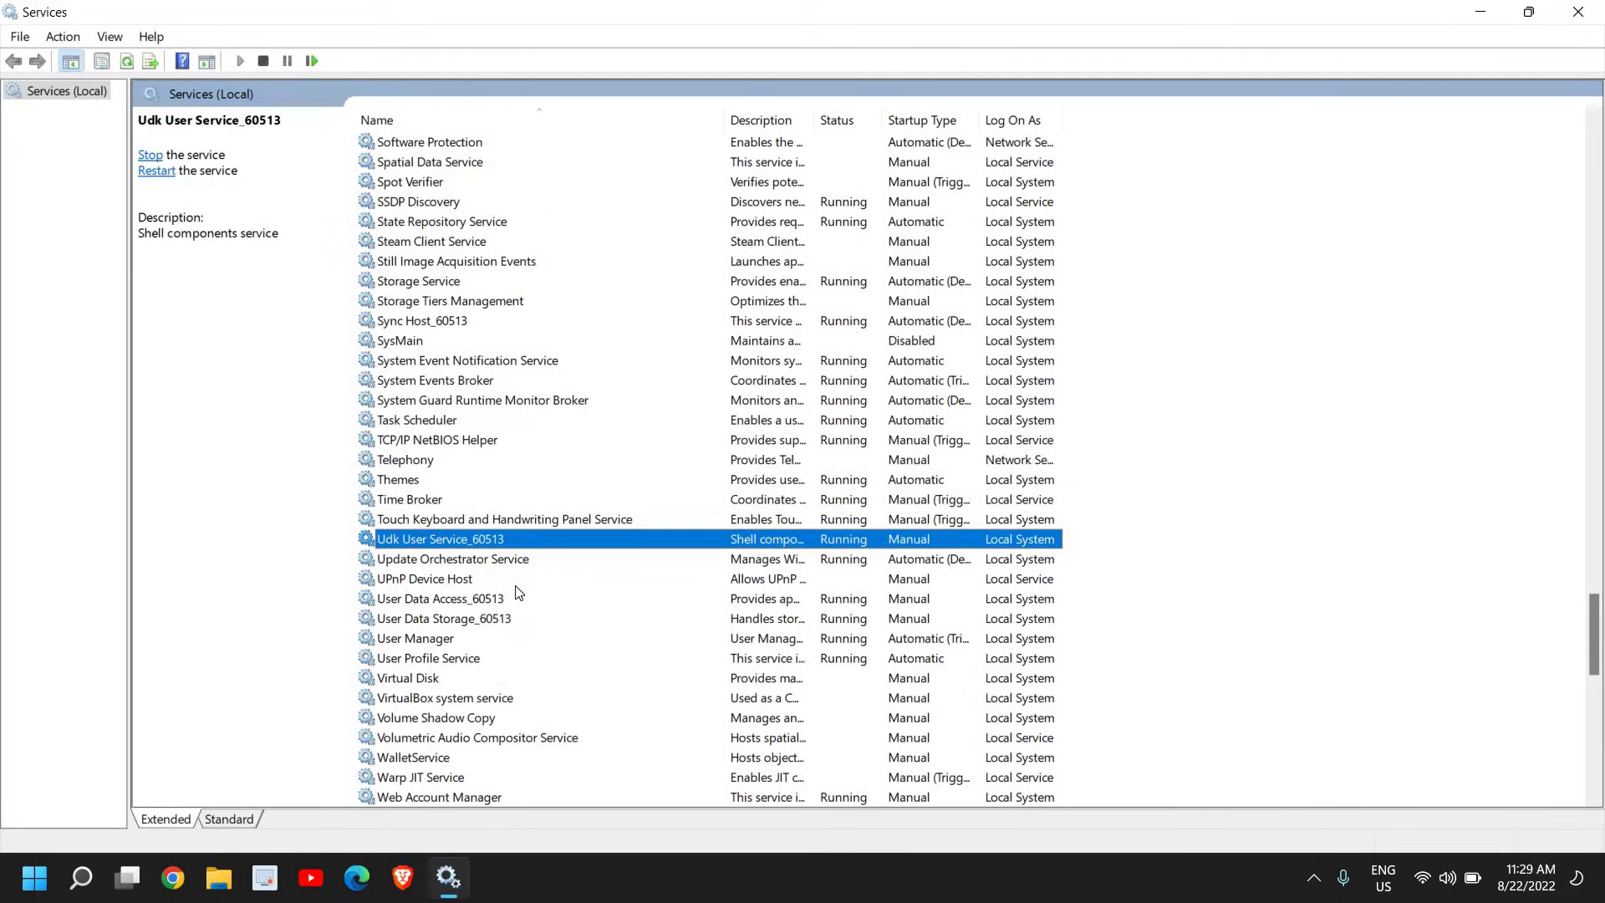
click(1578, 13)
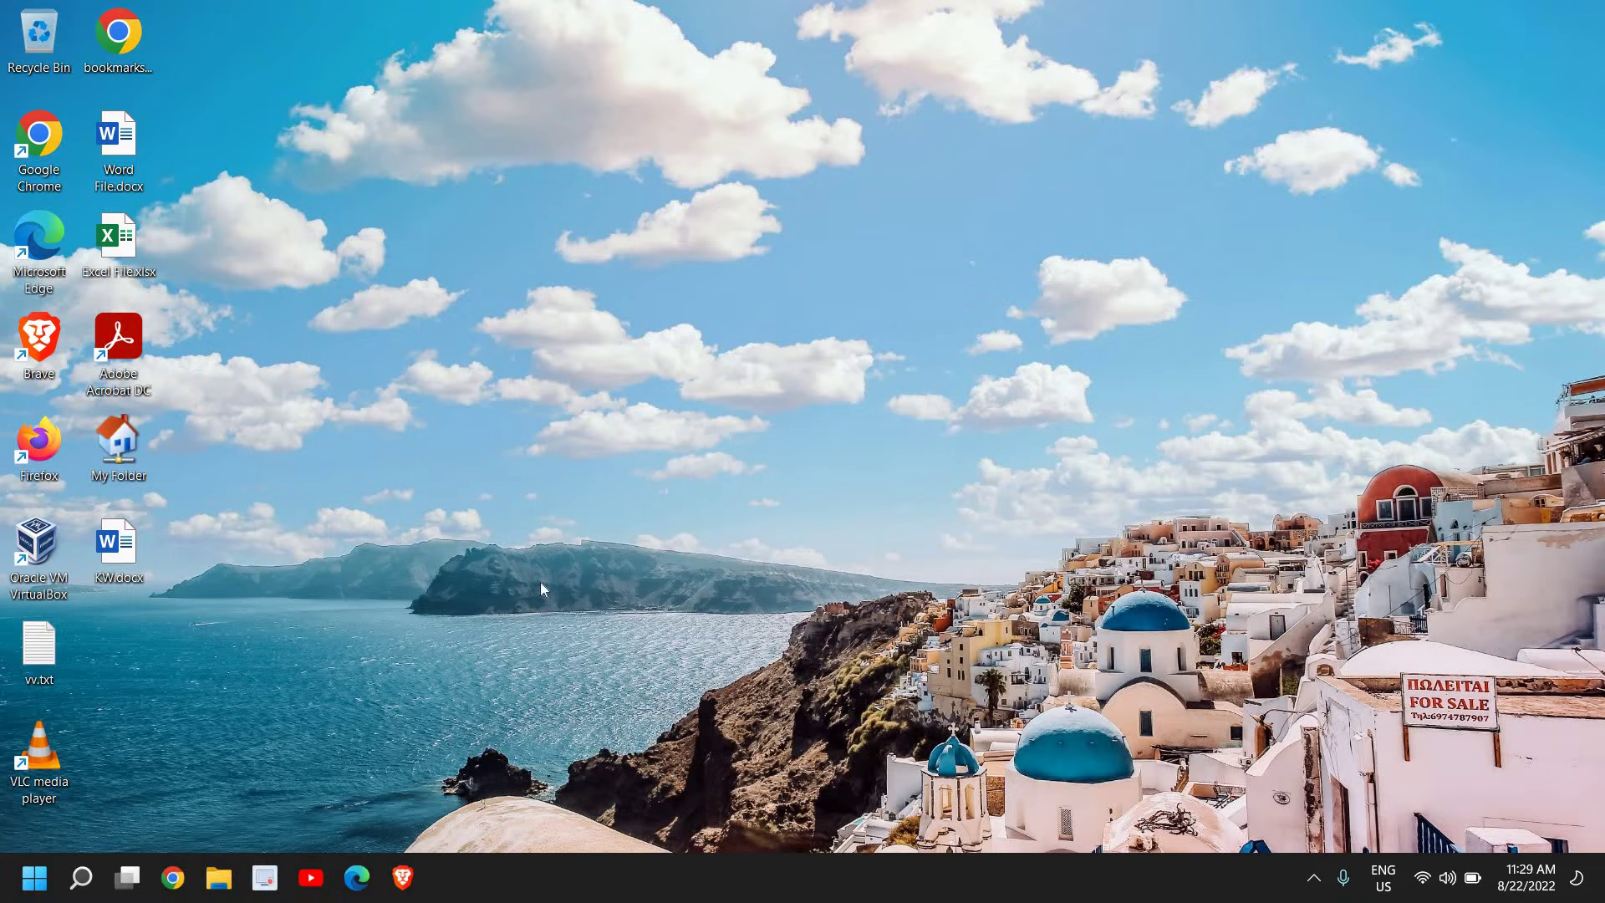
Open File Explorer maximized on This PC and select the Windows (C:) drive
click(227, 888)
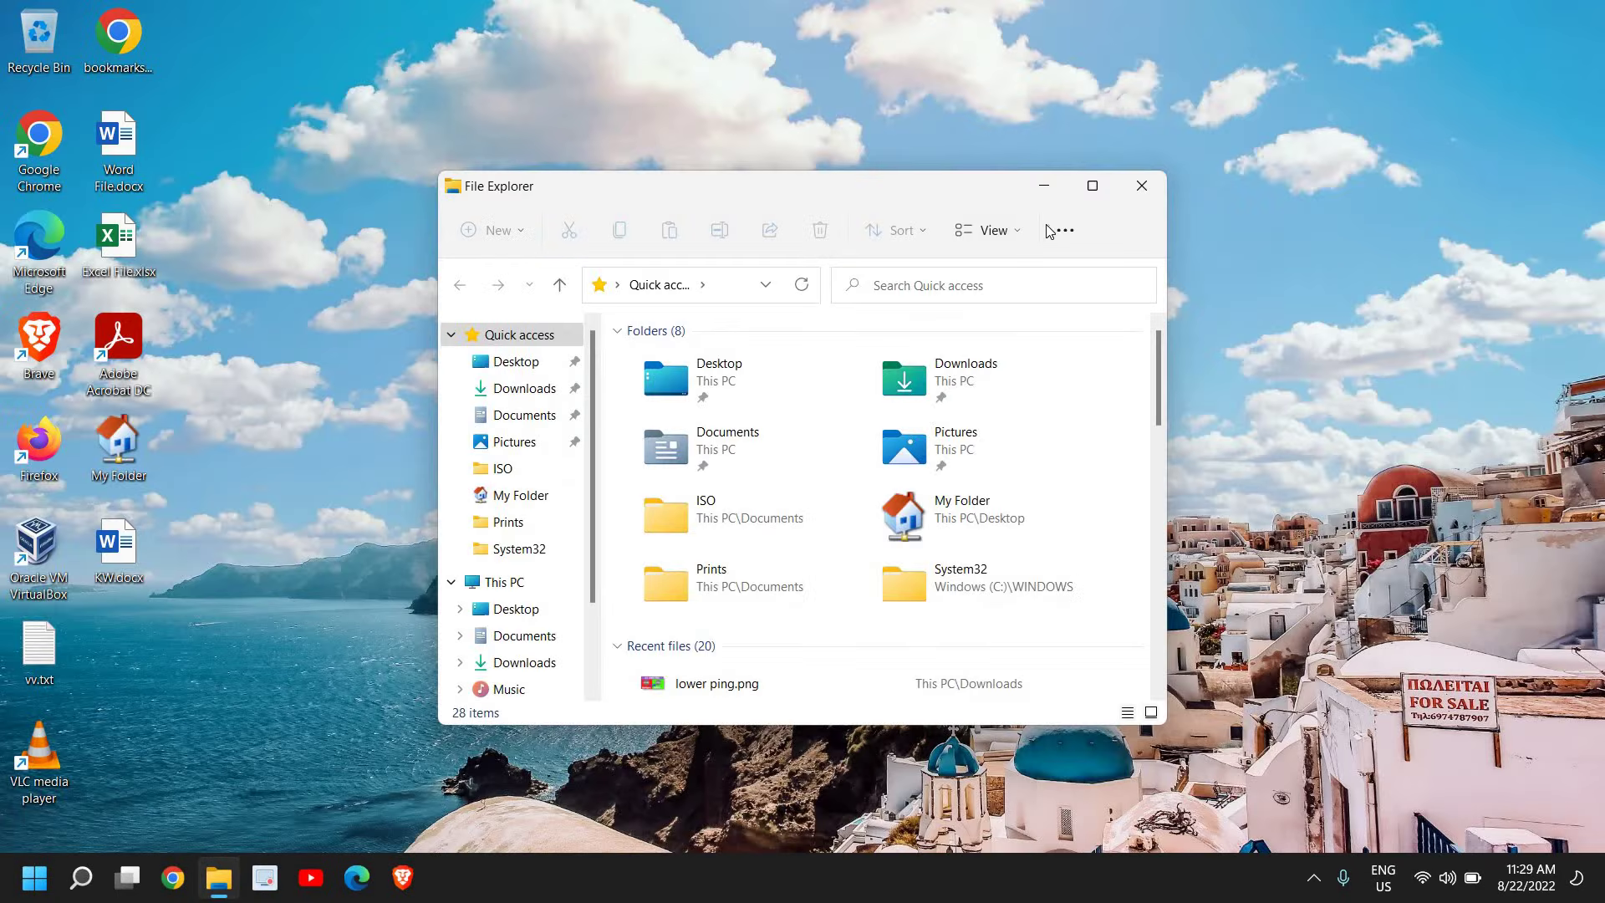
click(1092, 186)
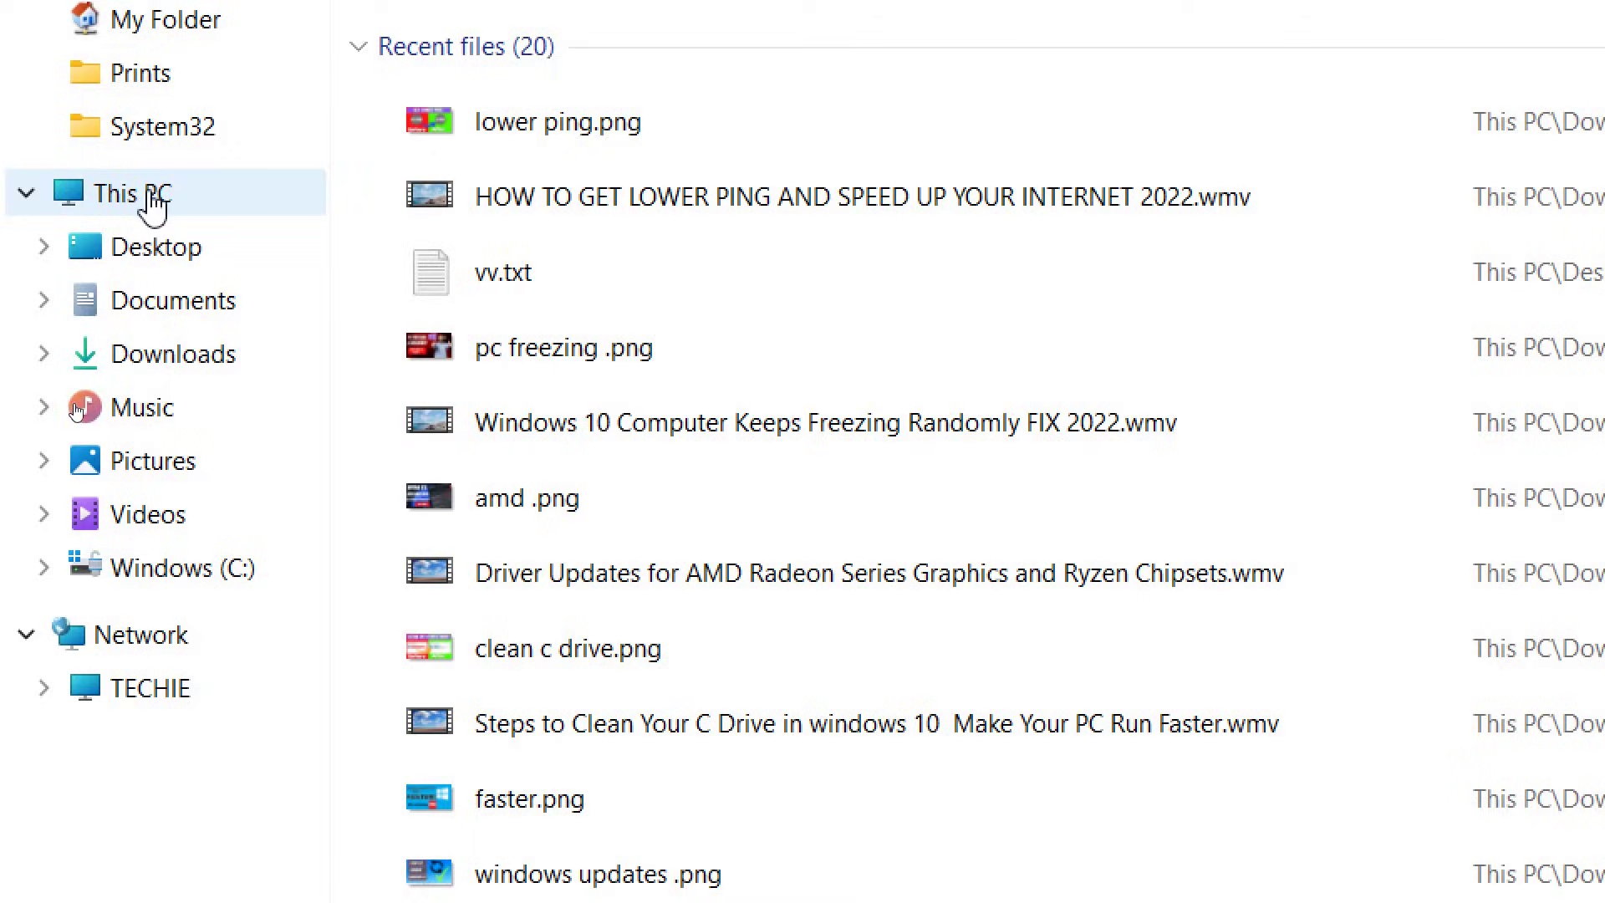
click(152, 202)
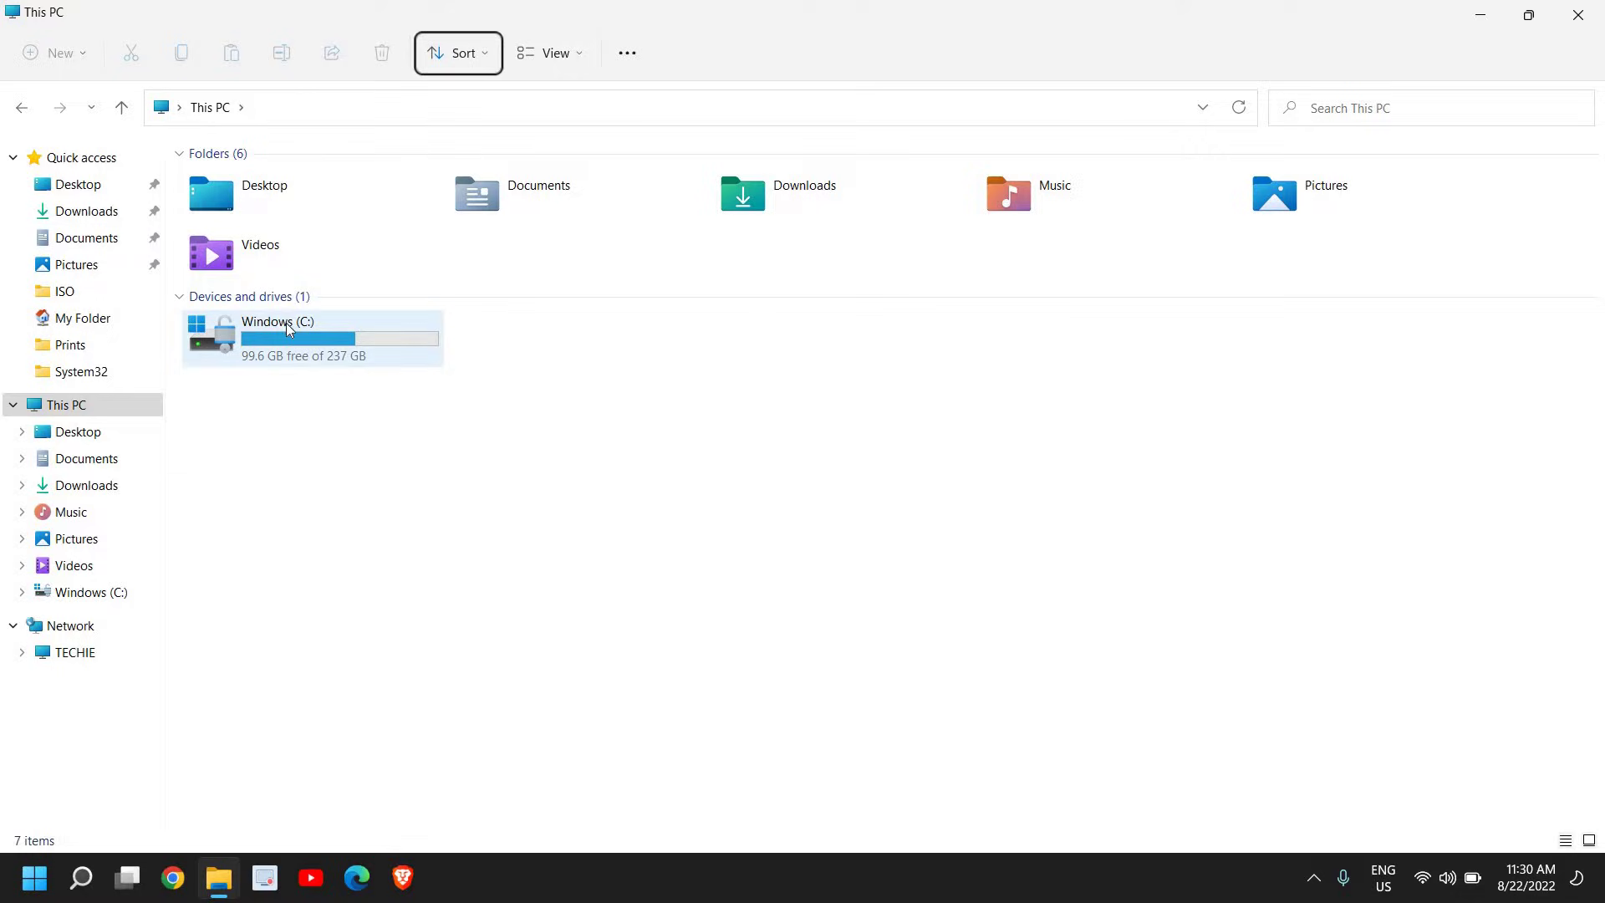
click(269, 351)
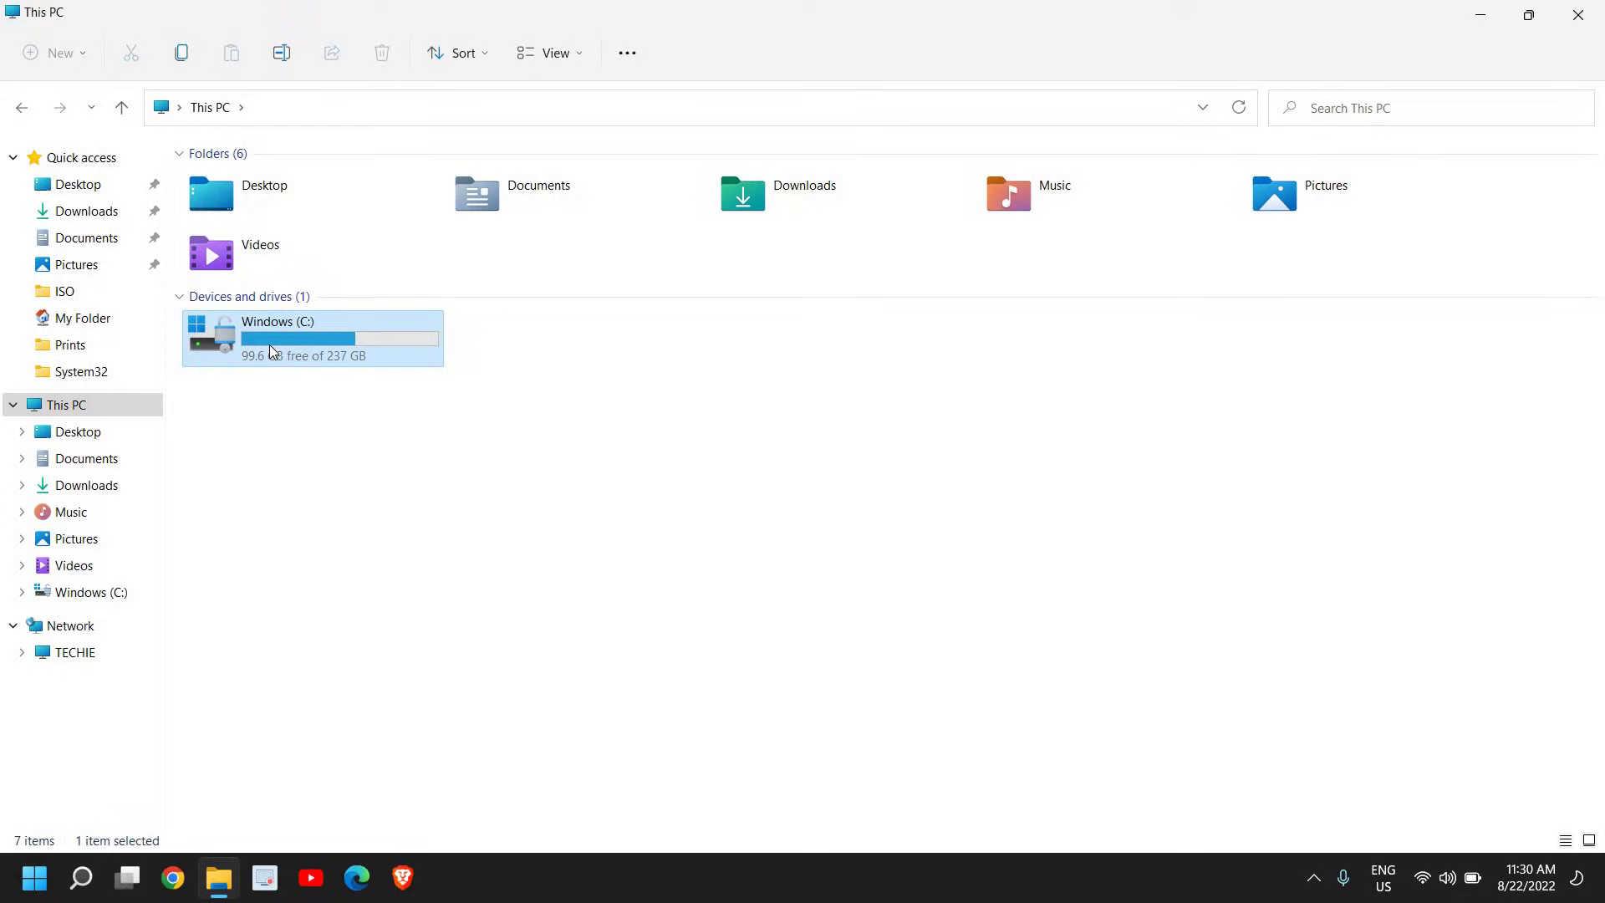
Open Windows (C:) Properties, reposition the dialog, and show its Tools tab
right_click(272, 351)
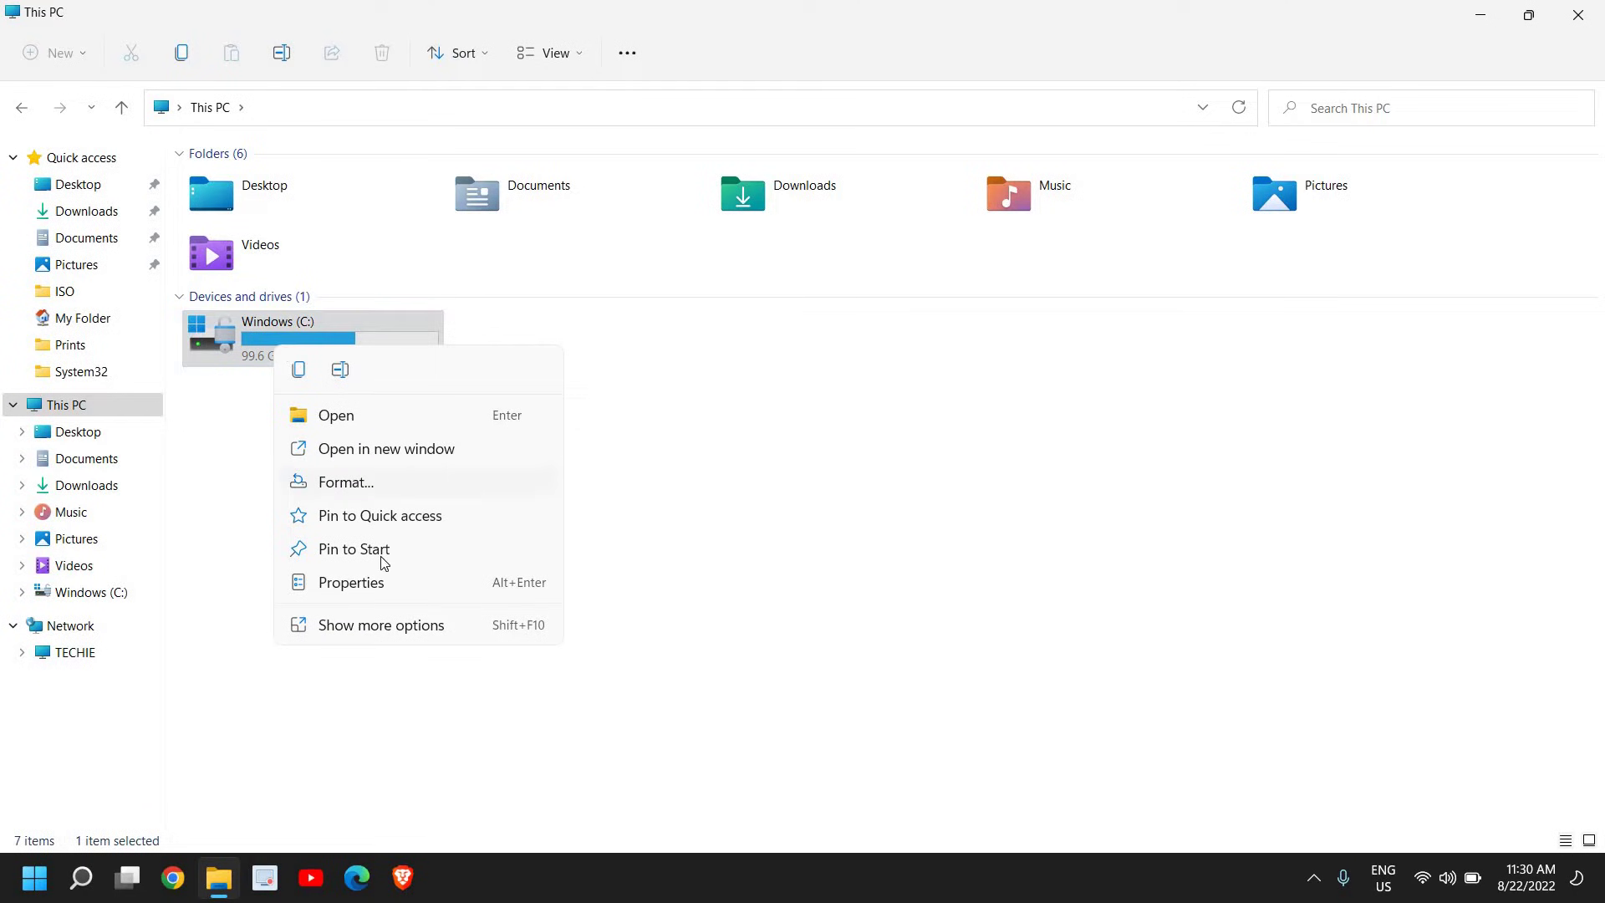
click(384, 583)
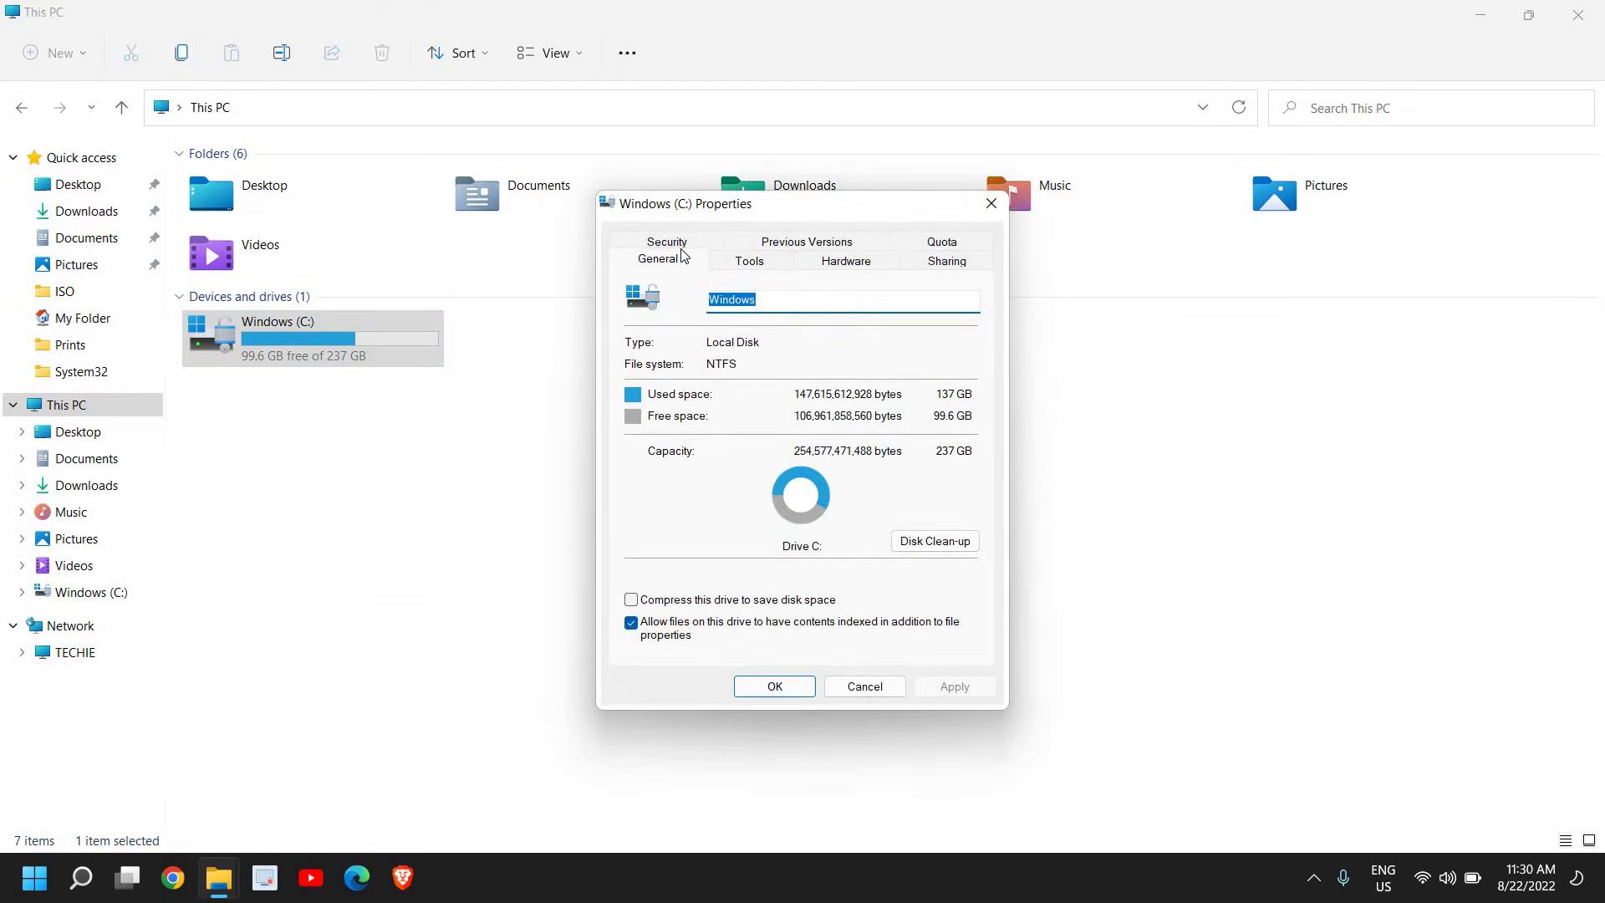
drag(752, 213, 530, 249)
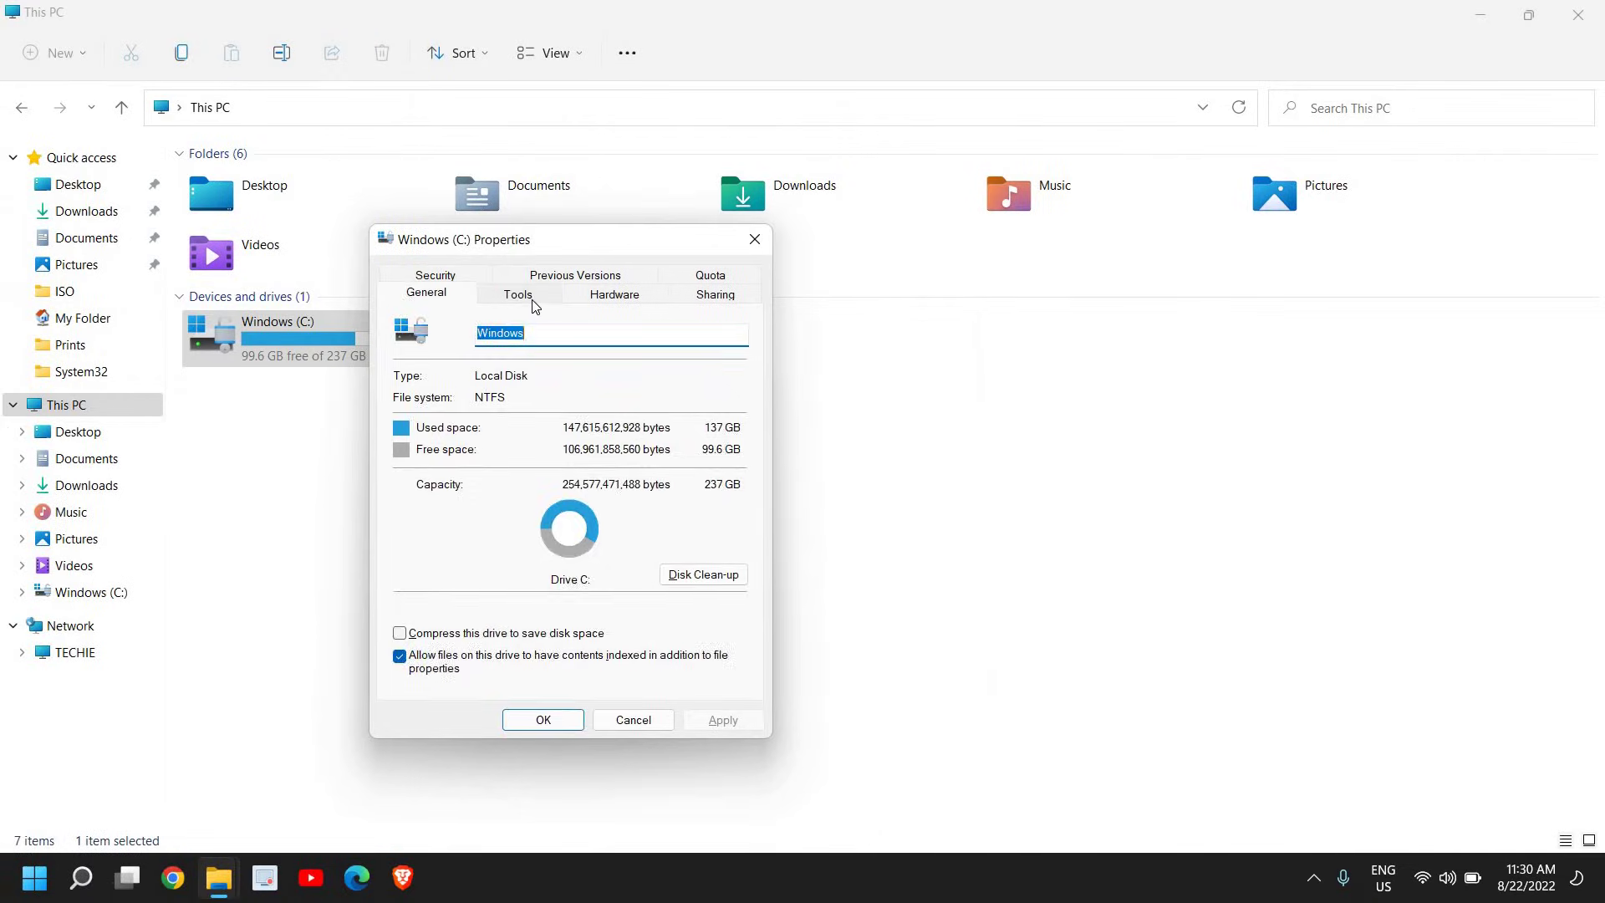
click(521, 295)
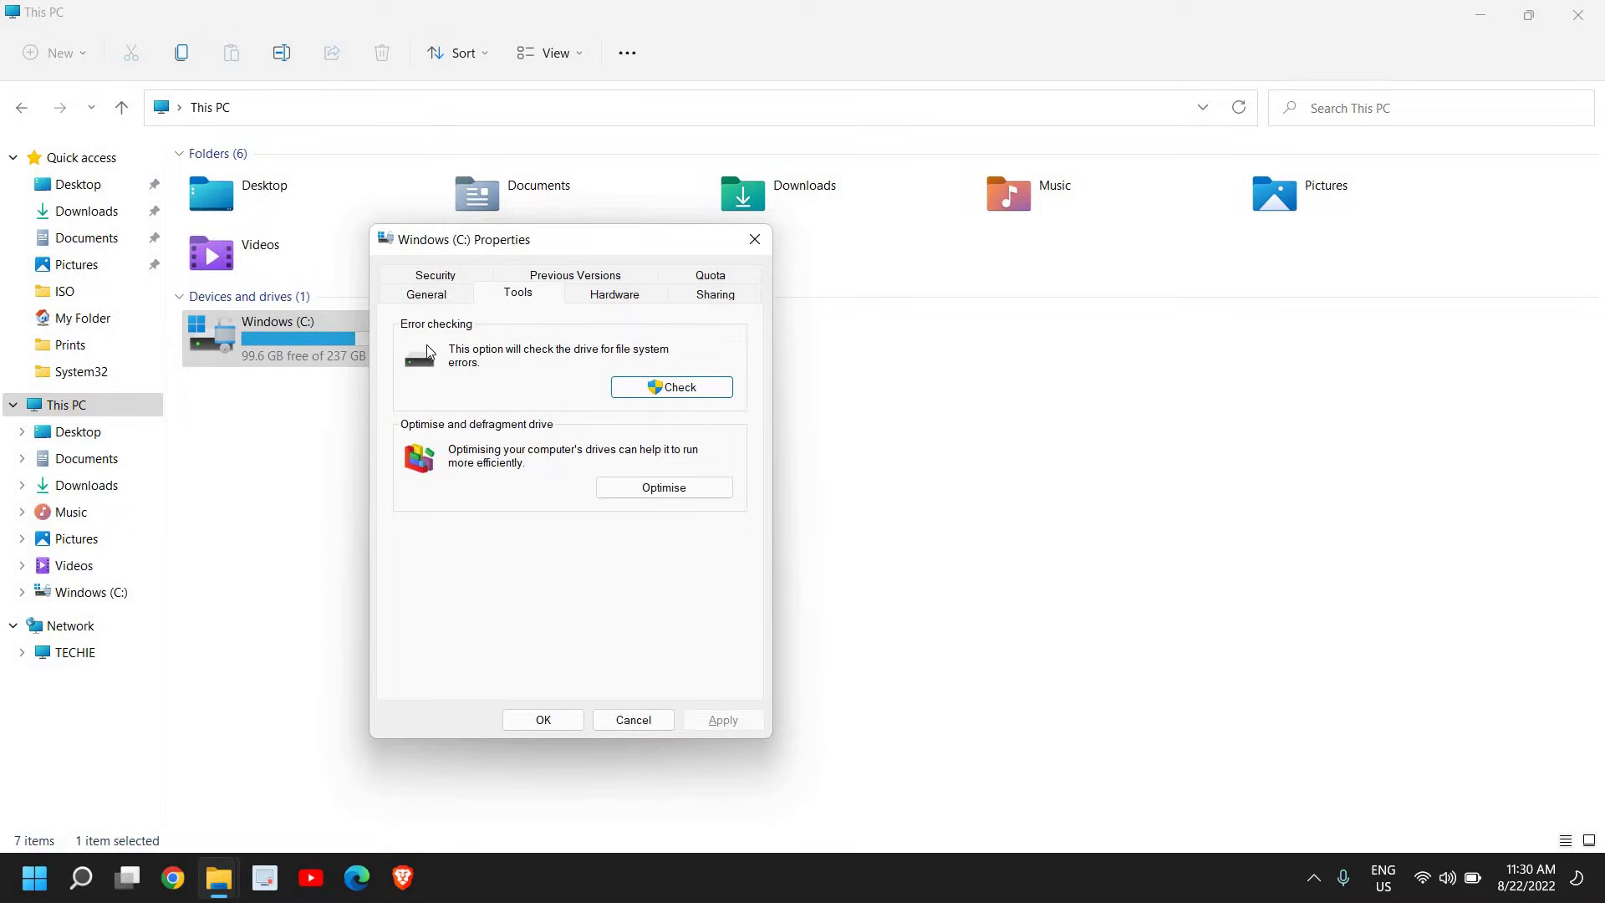
Start a Check > Scan drive on C: and cancel it partway through
click(677, 395)
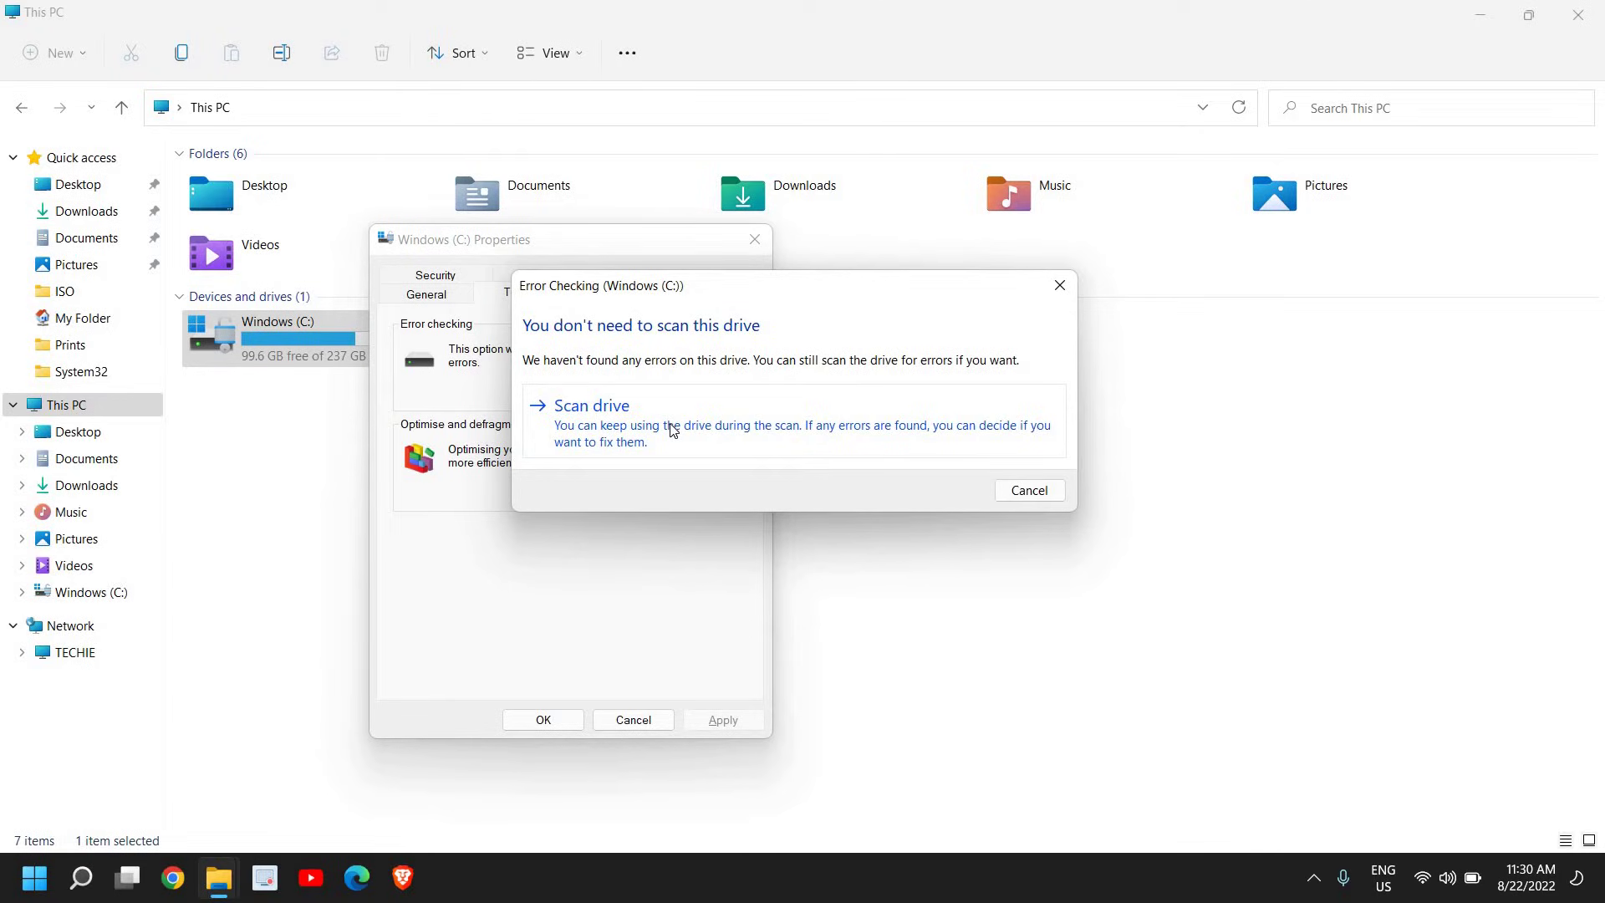
click(671, 429)
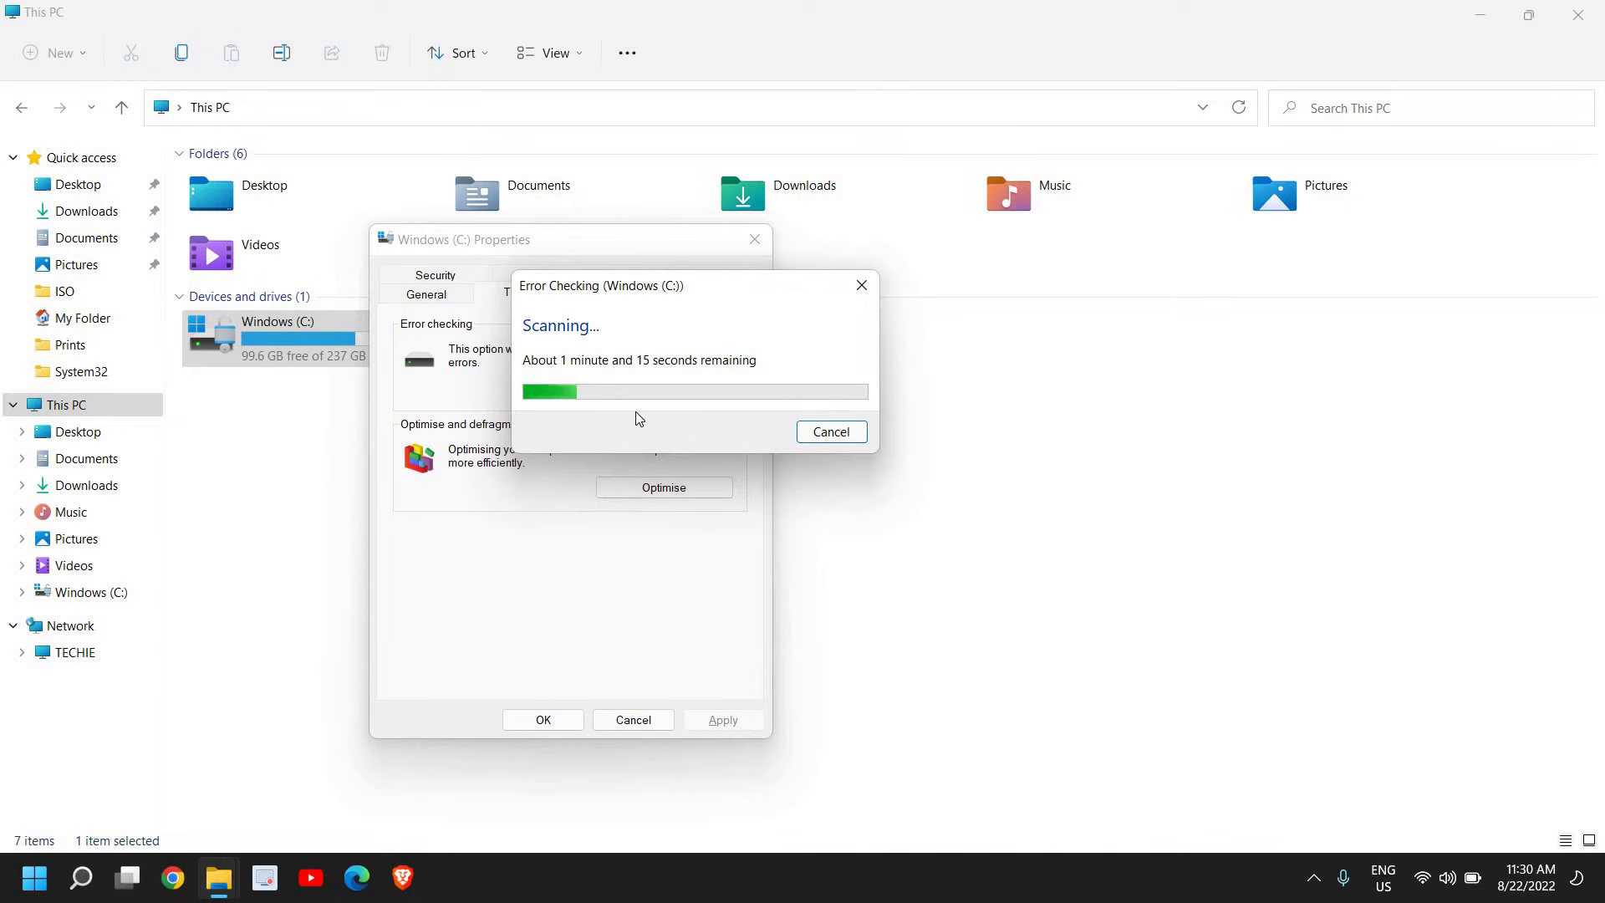
click(826, 435)
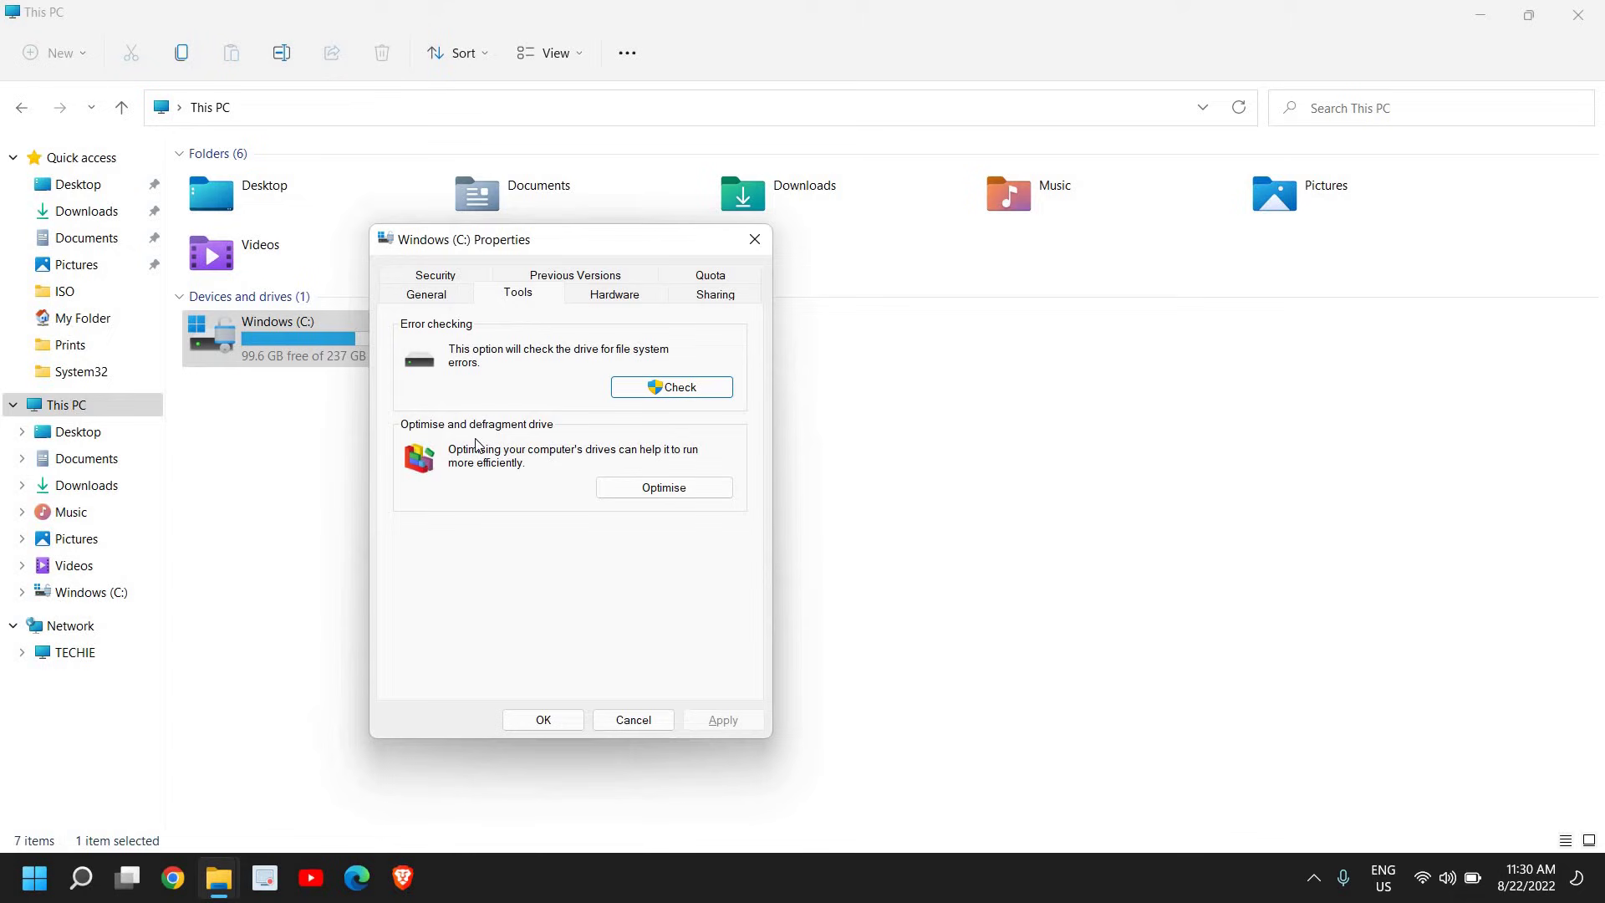
Open Optimise Drives and turn on Run on a schedule
click(646, 499)
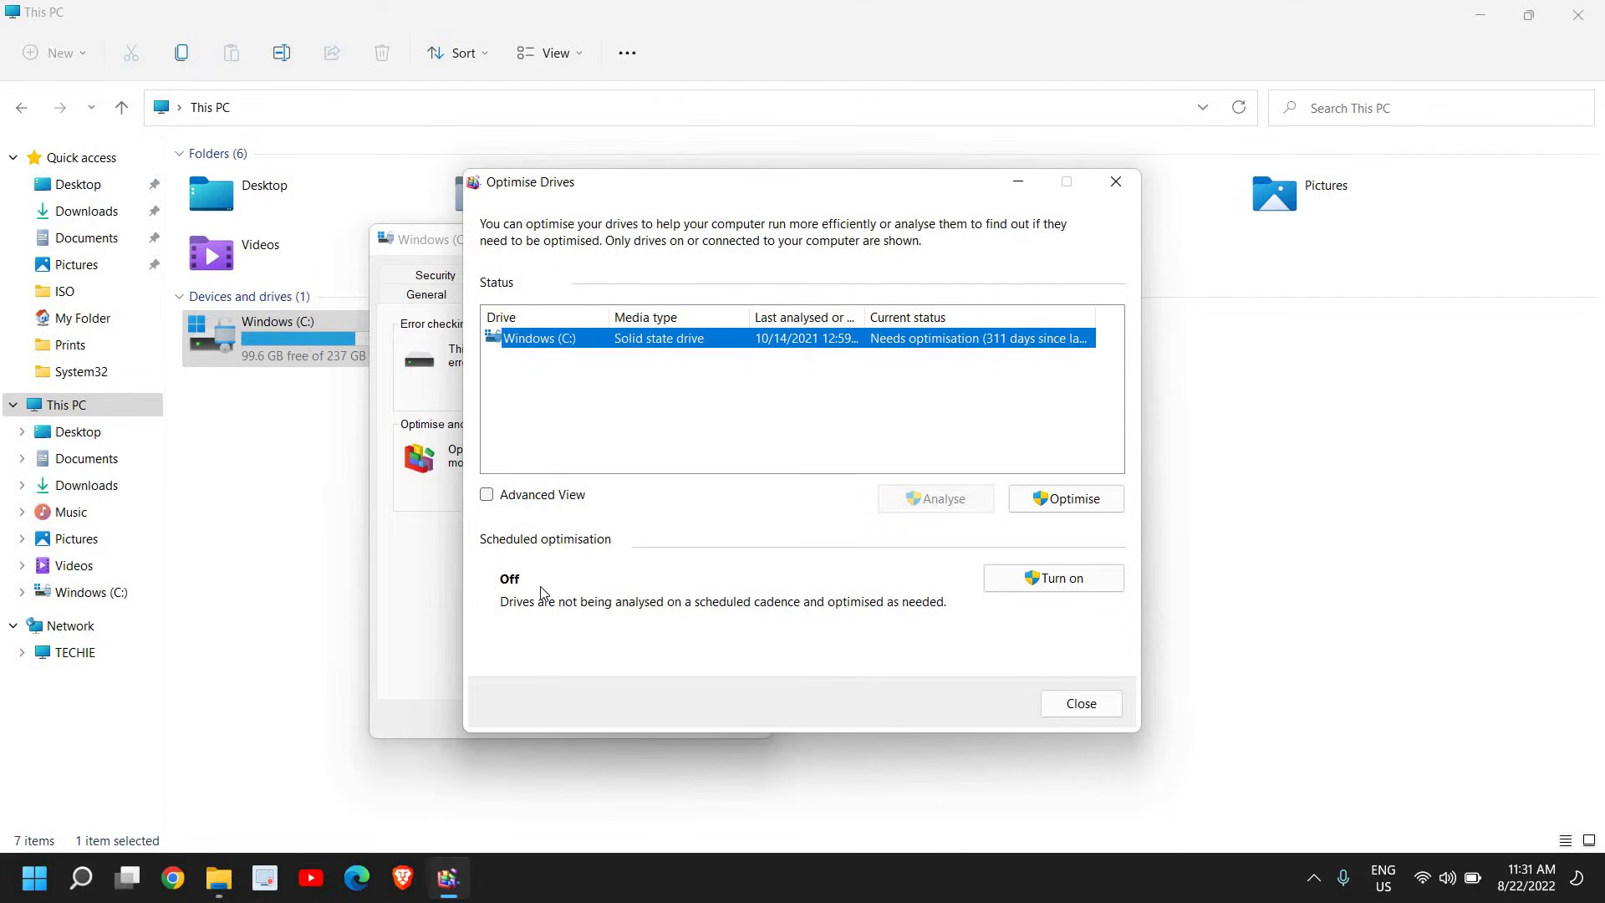
click(1048, 585)
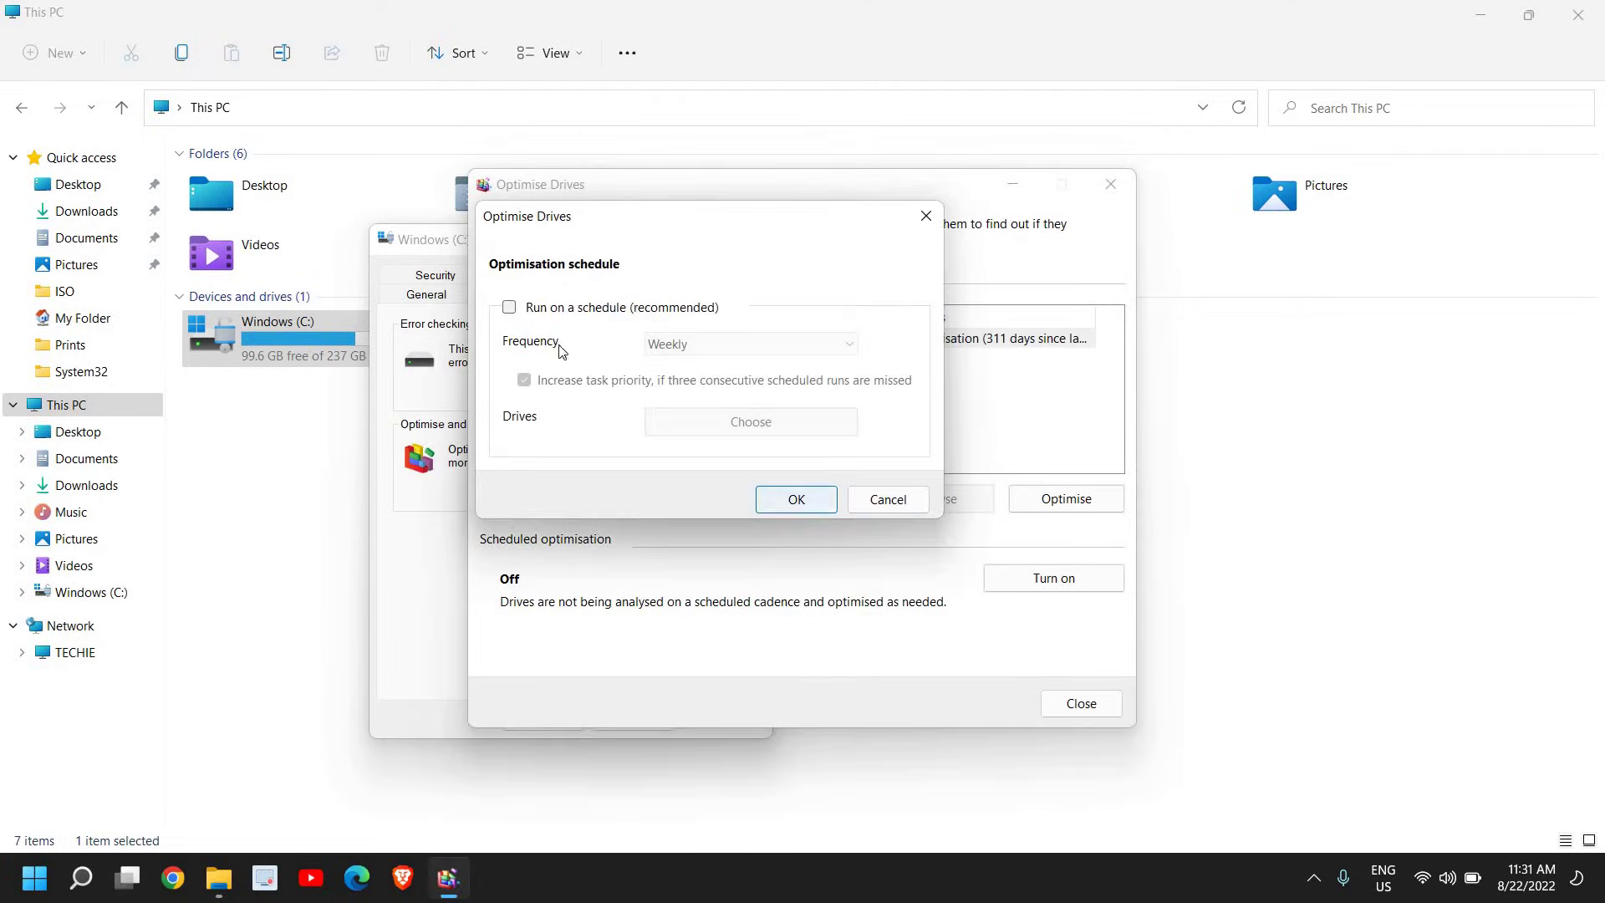
click(509, 307)
click(814, 496)
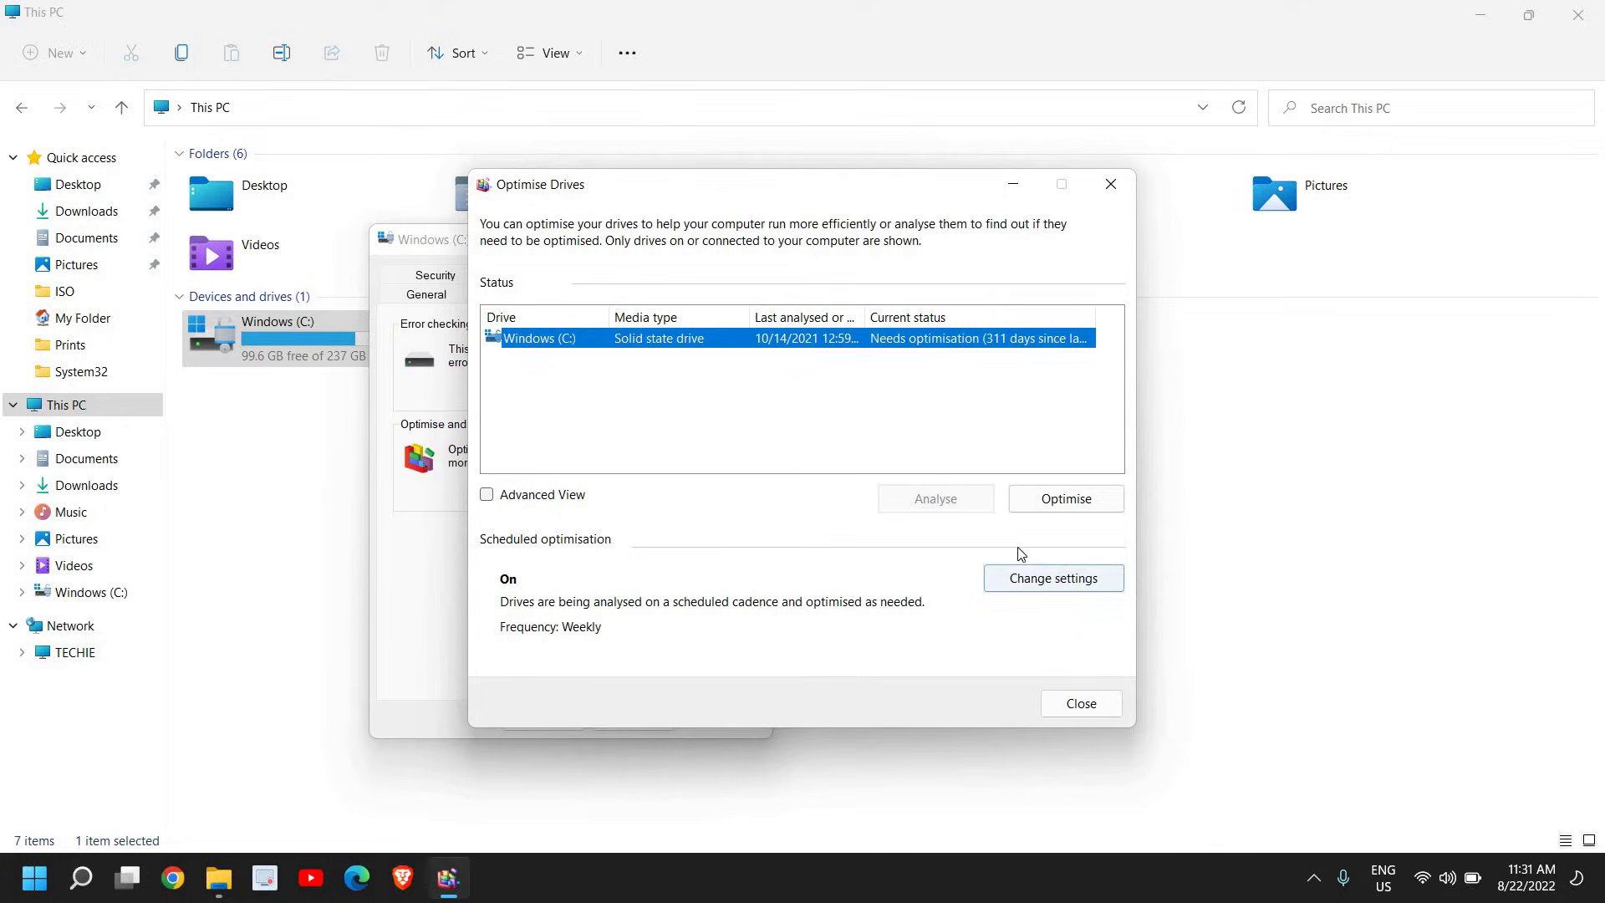
Untick Run on a schedule again and close Optimise Drives
click(1026, 582)
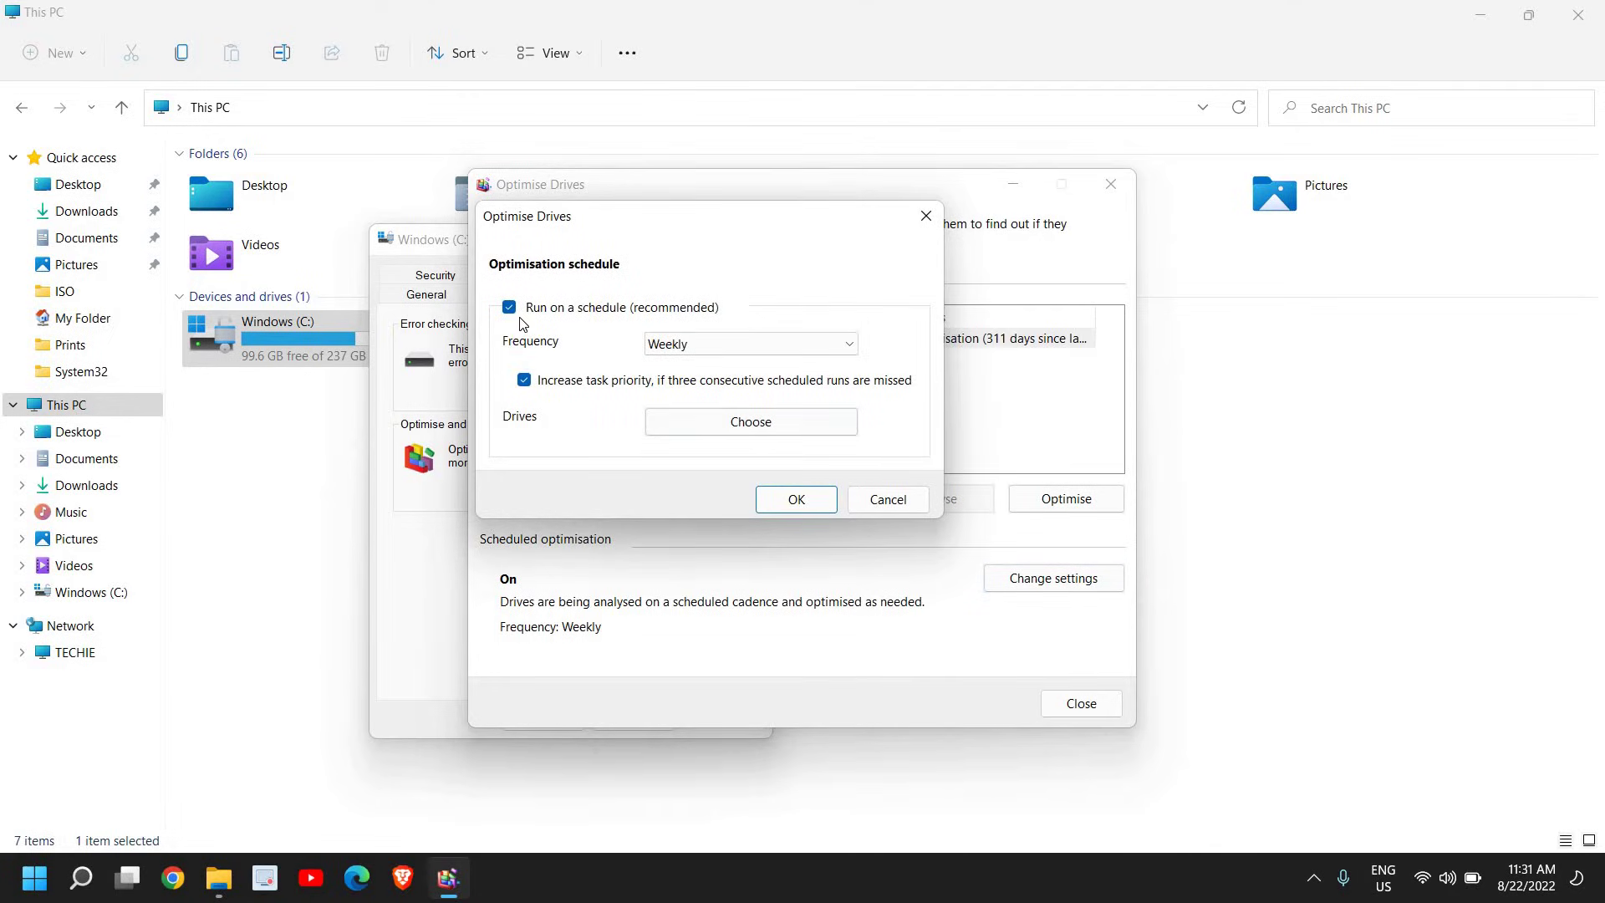
click(512, 309)
click(794, 499)
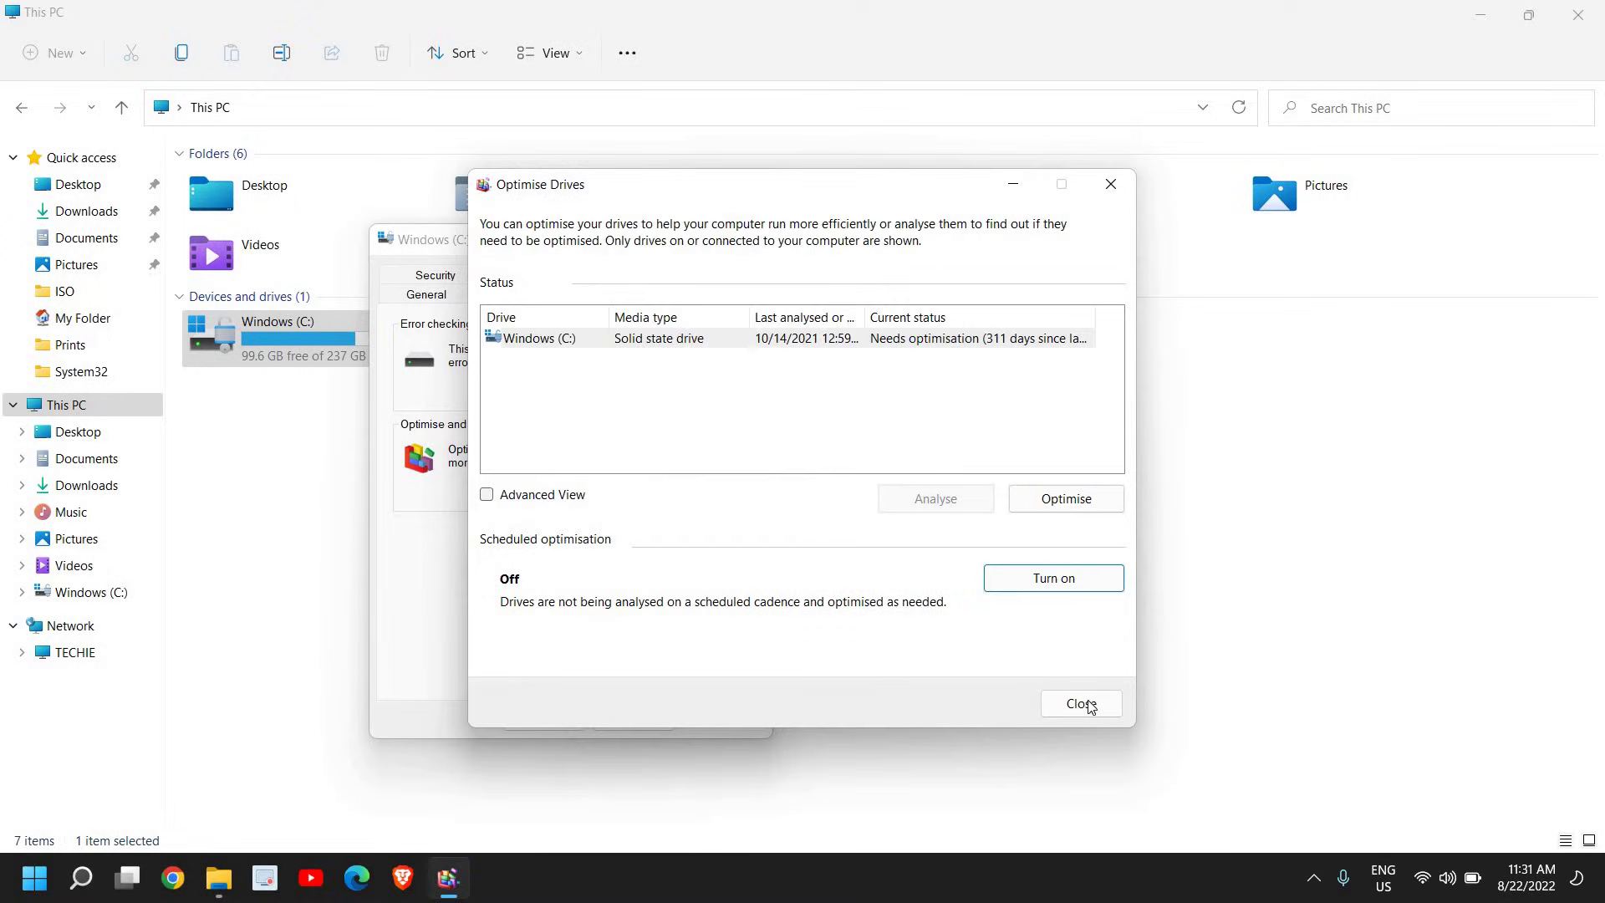
click(1083, 705)
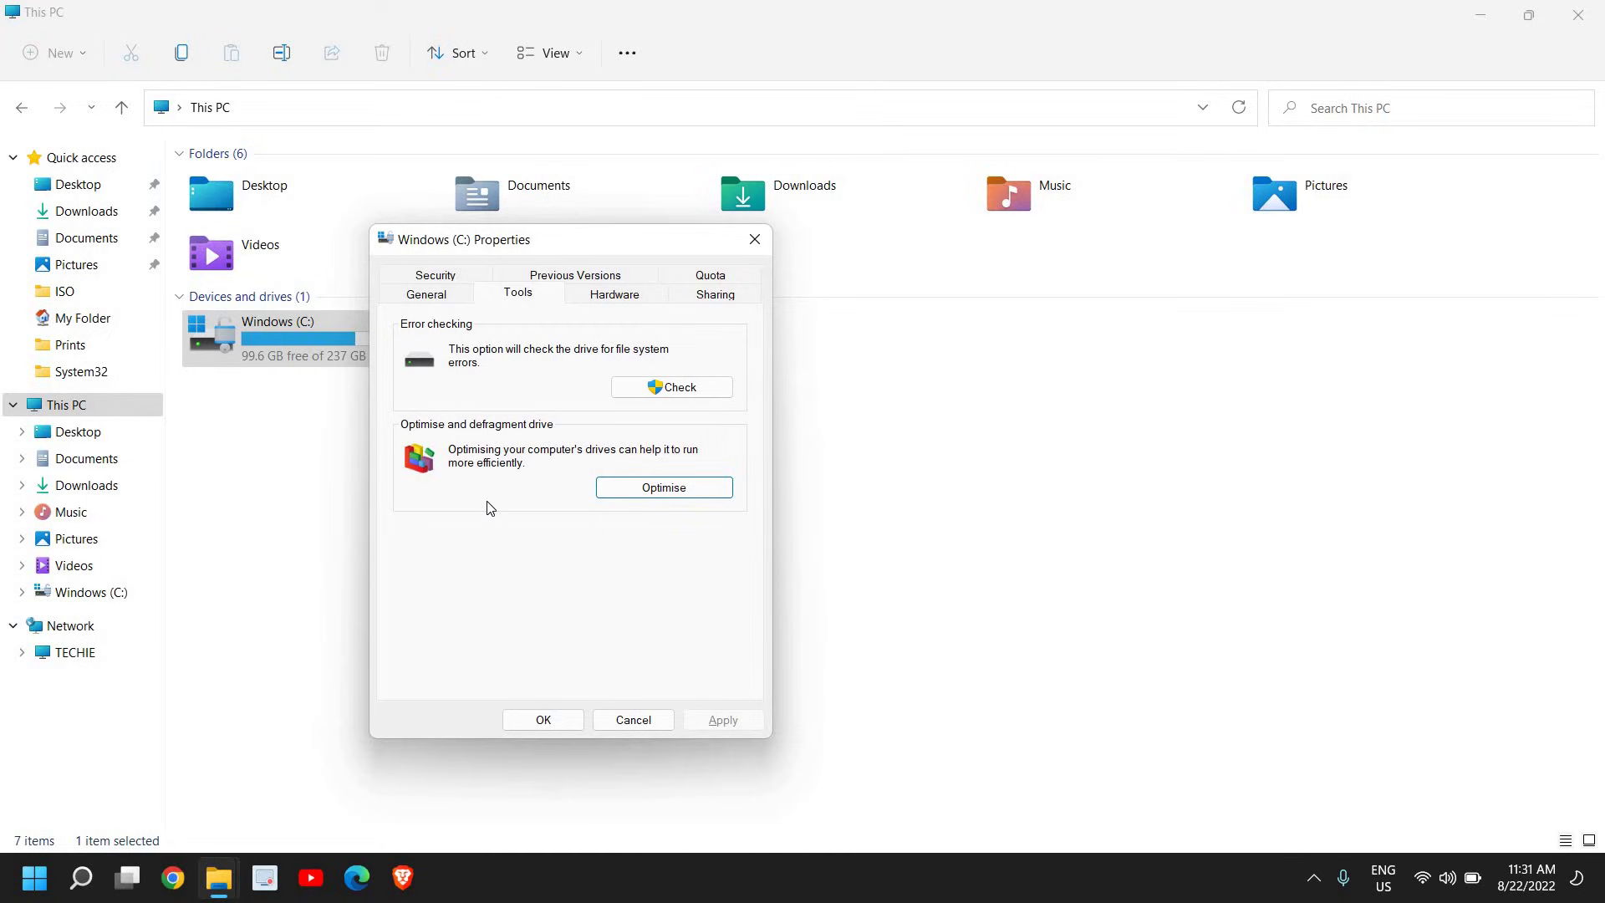
View Task Manager's Performance tab, then close it and cancel the C: Properties dialog
right_click(29, 880)
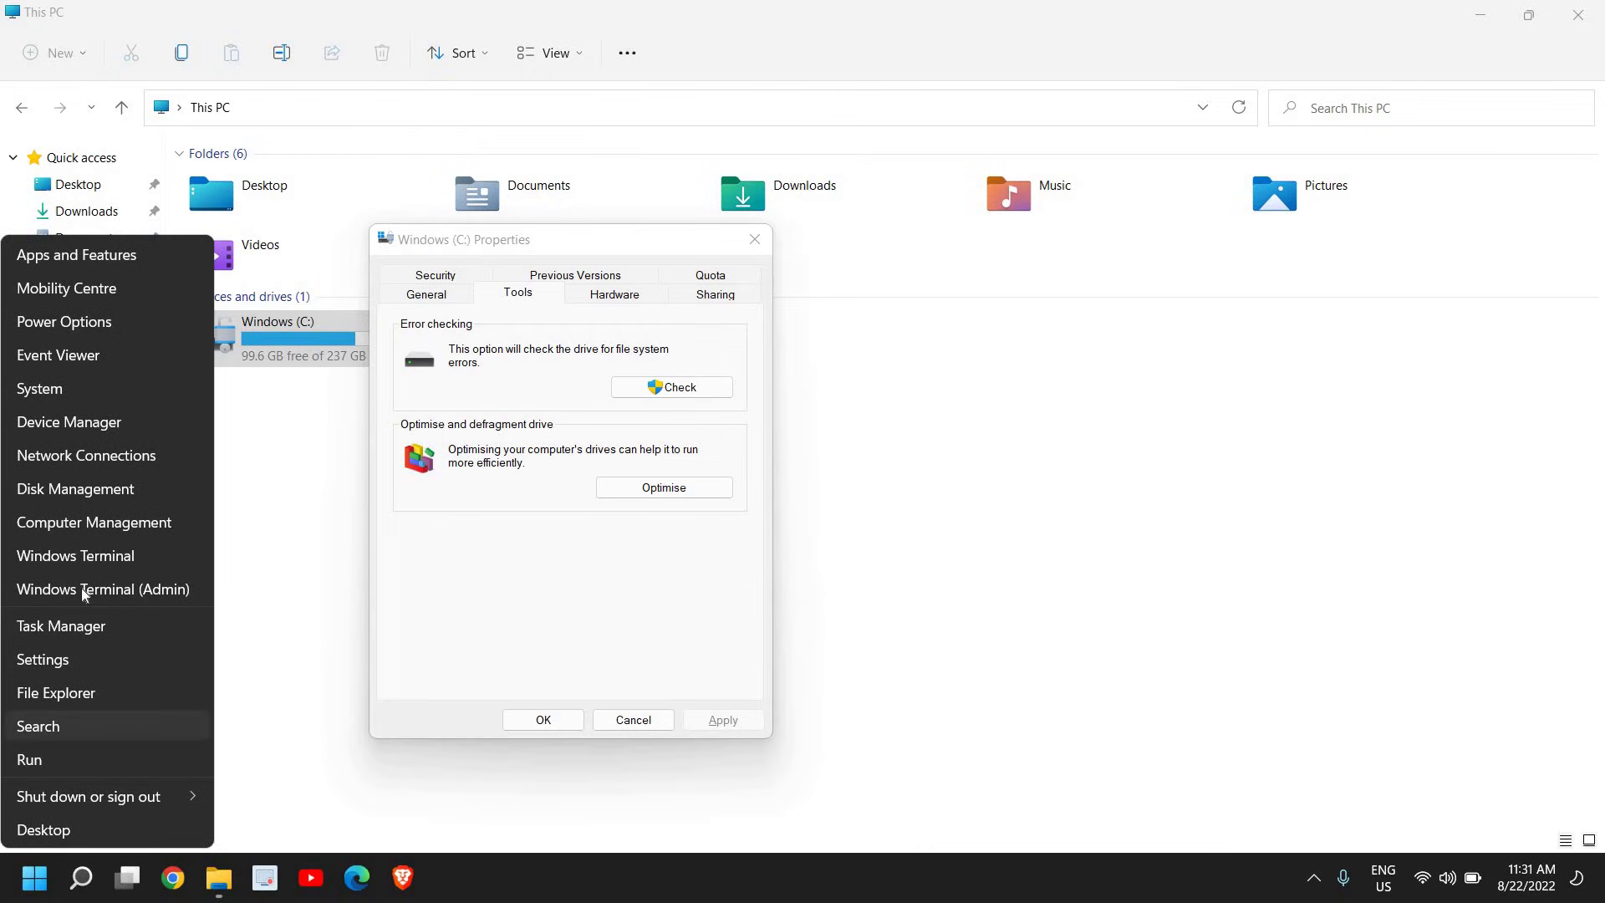
click(27, 637)
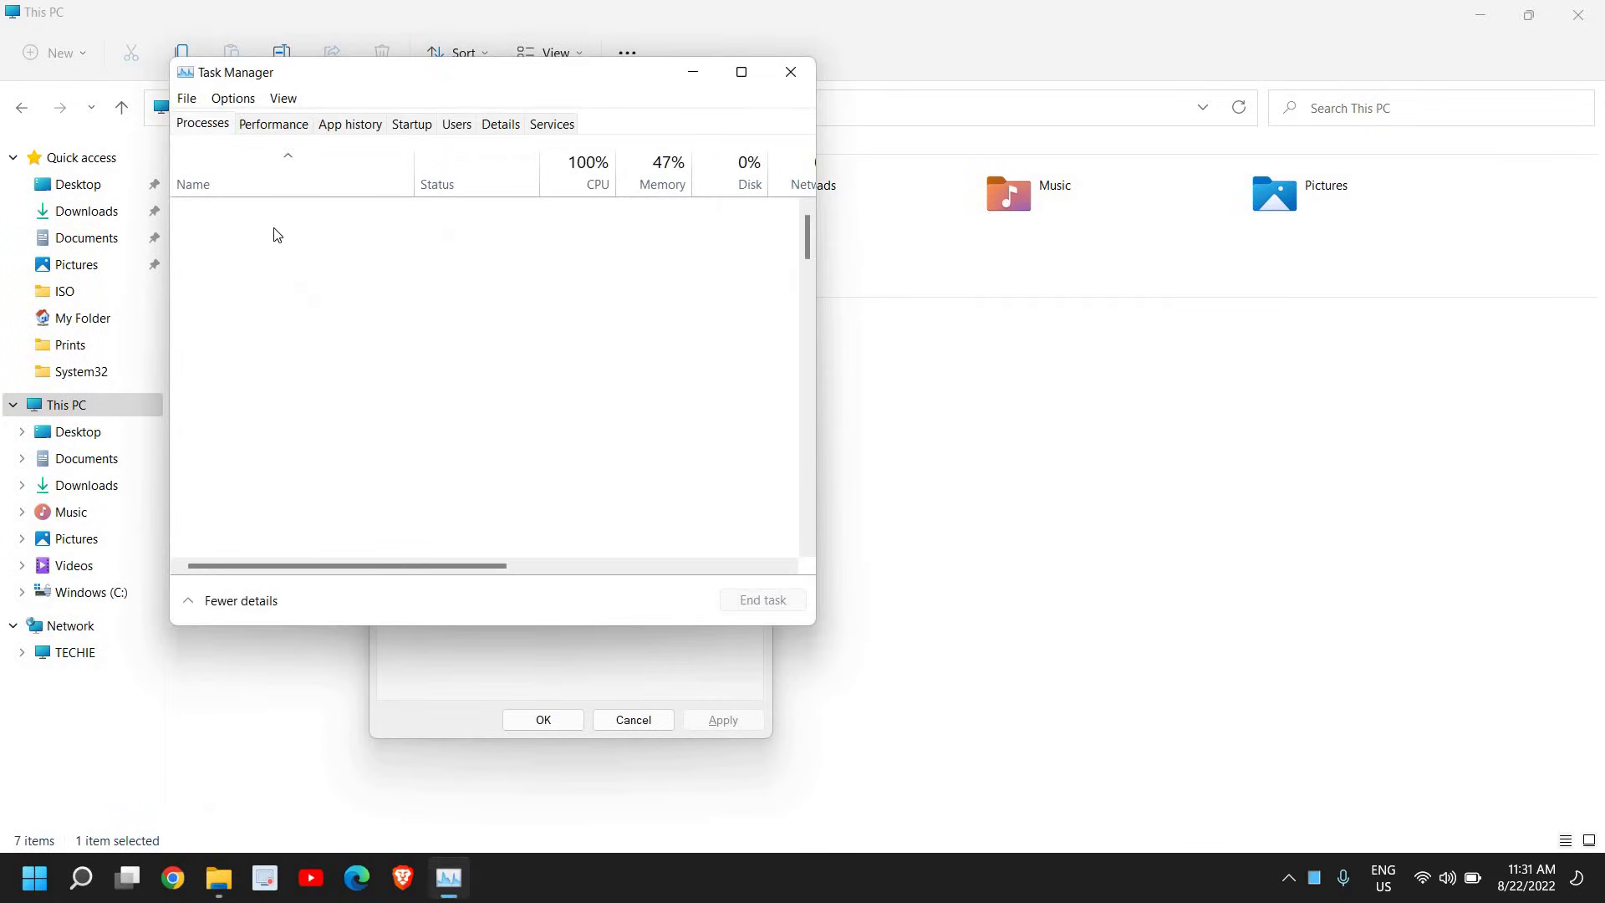
click(283, 128)
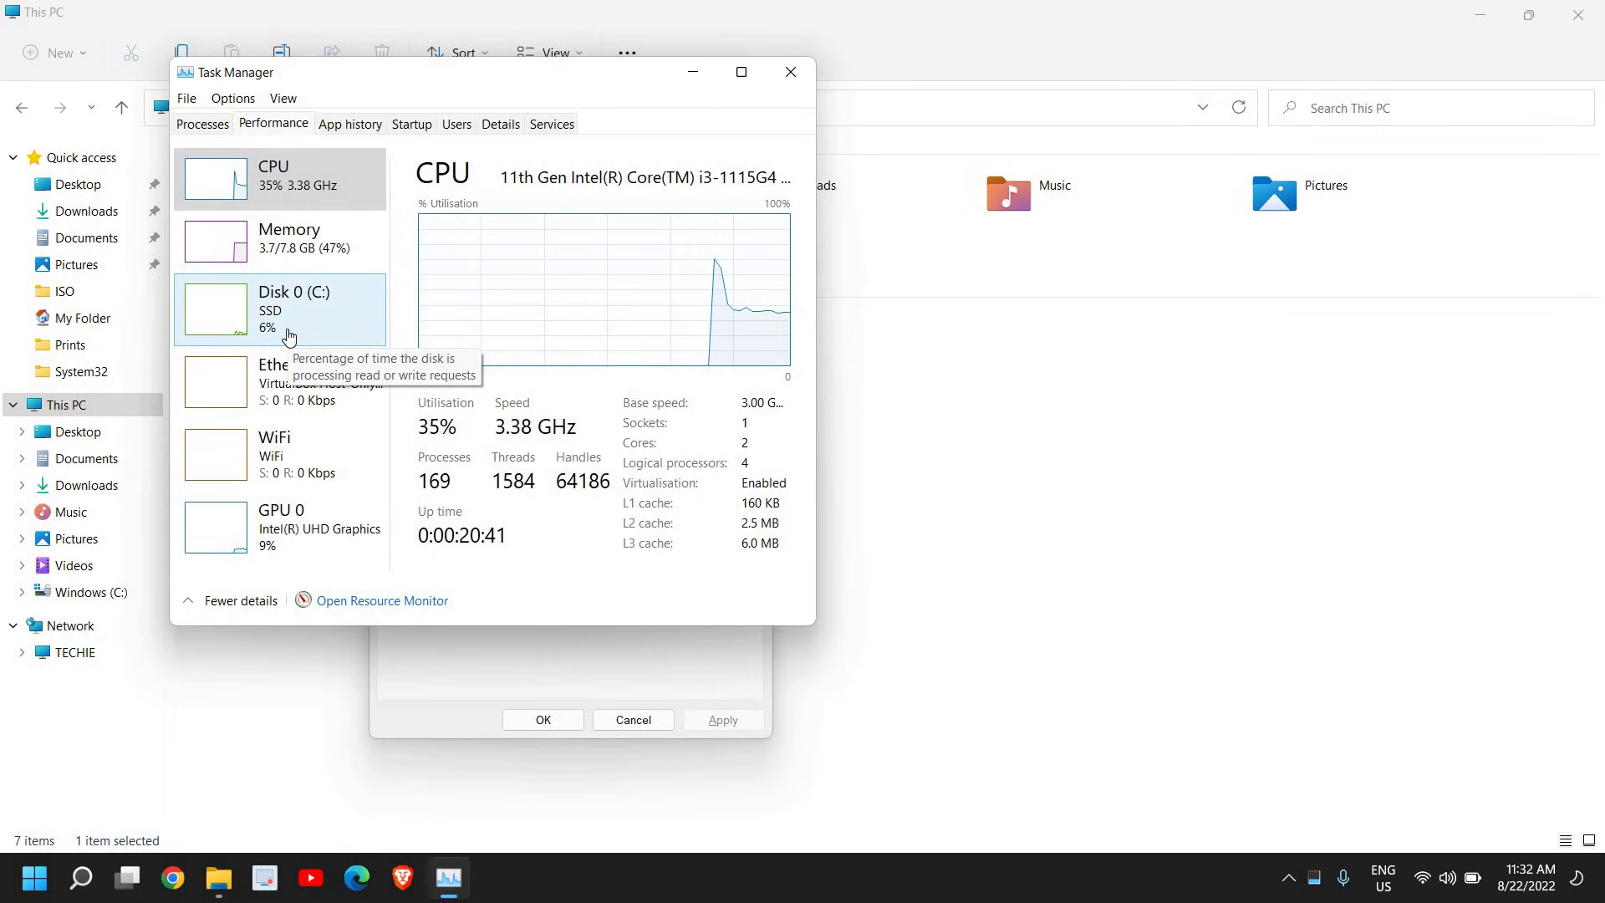
click(787, 73)
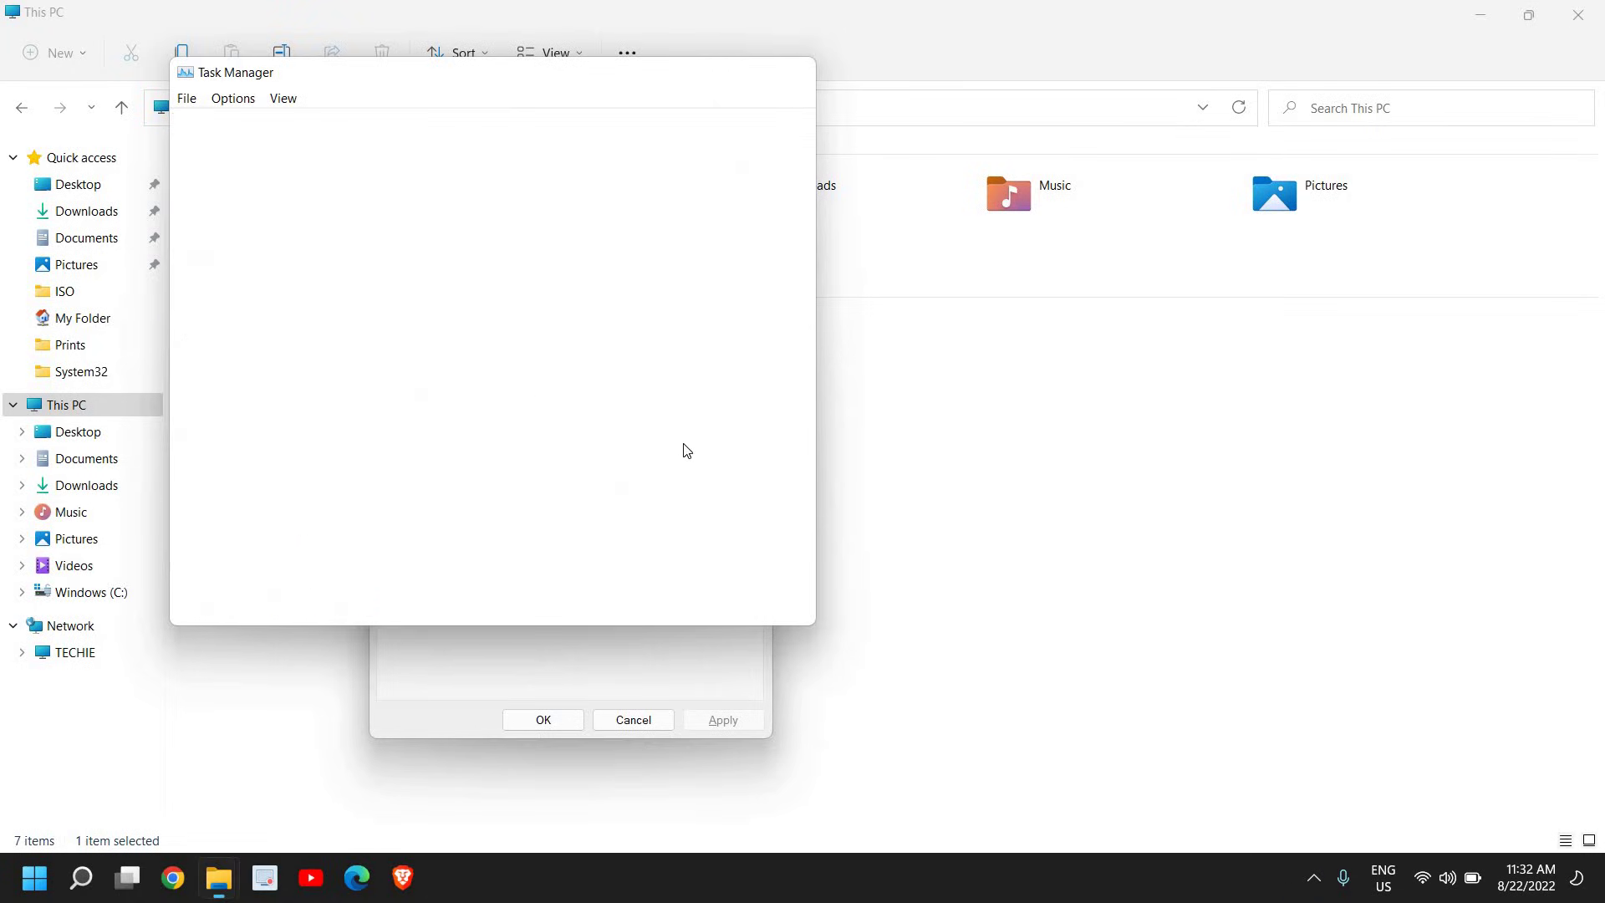
click(634, 719)
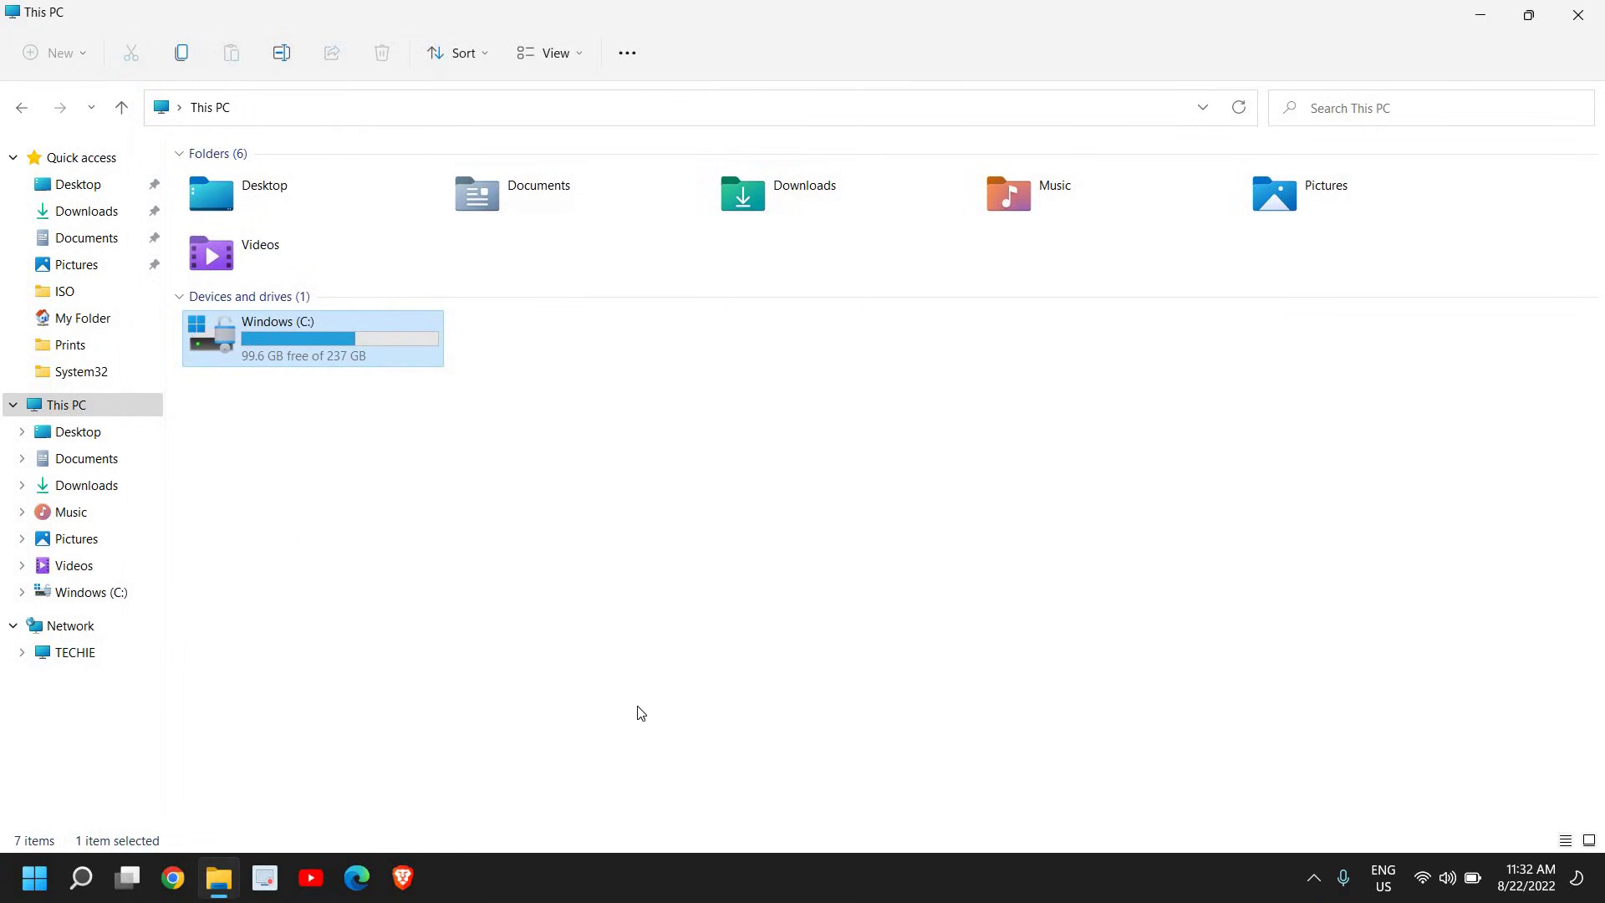
click(1578, 15)
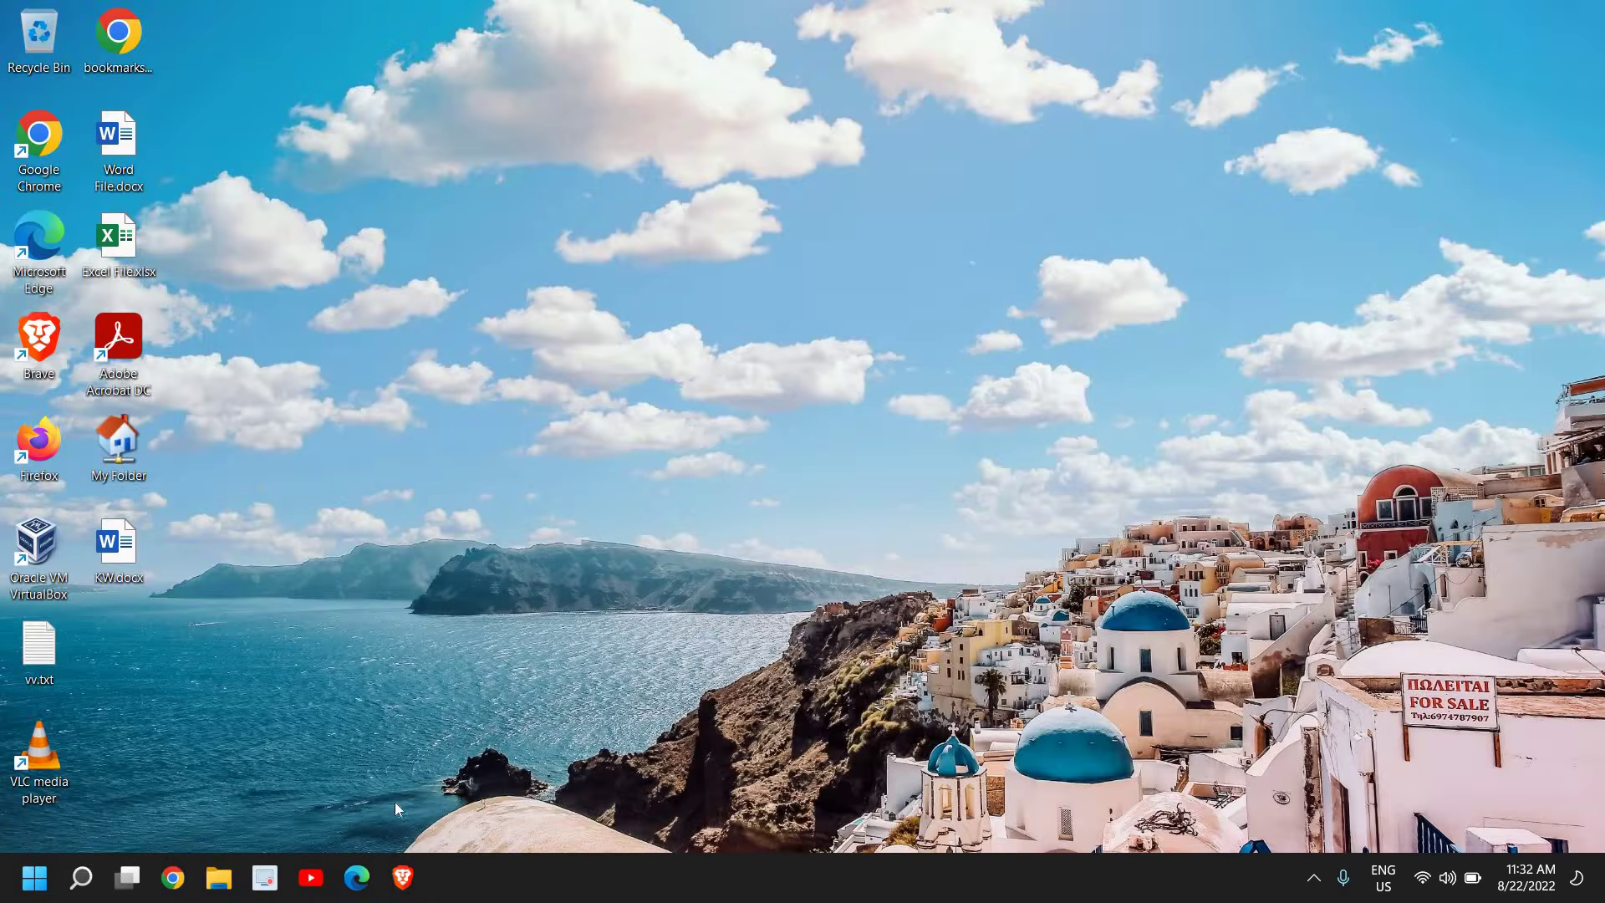
right_click(37, 879)
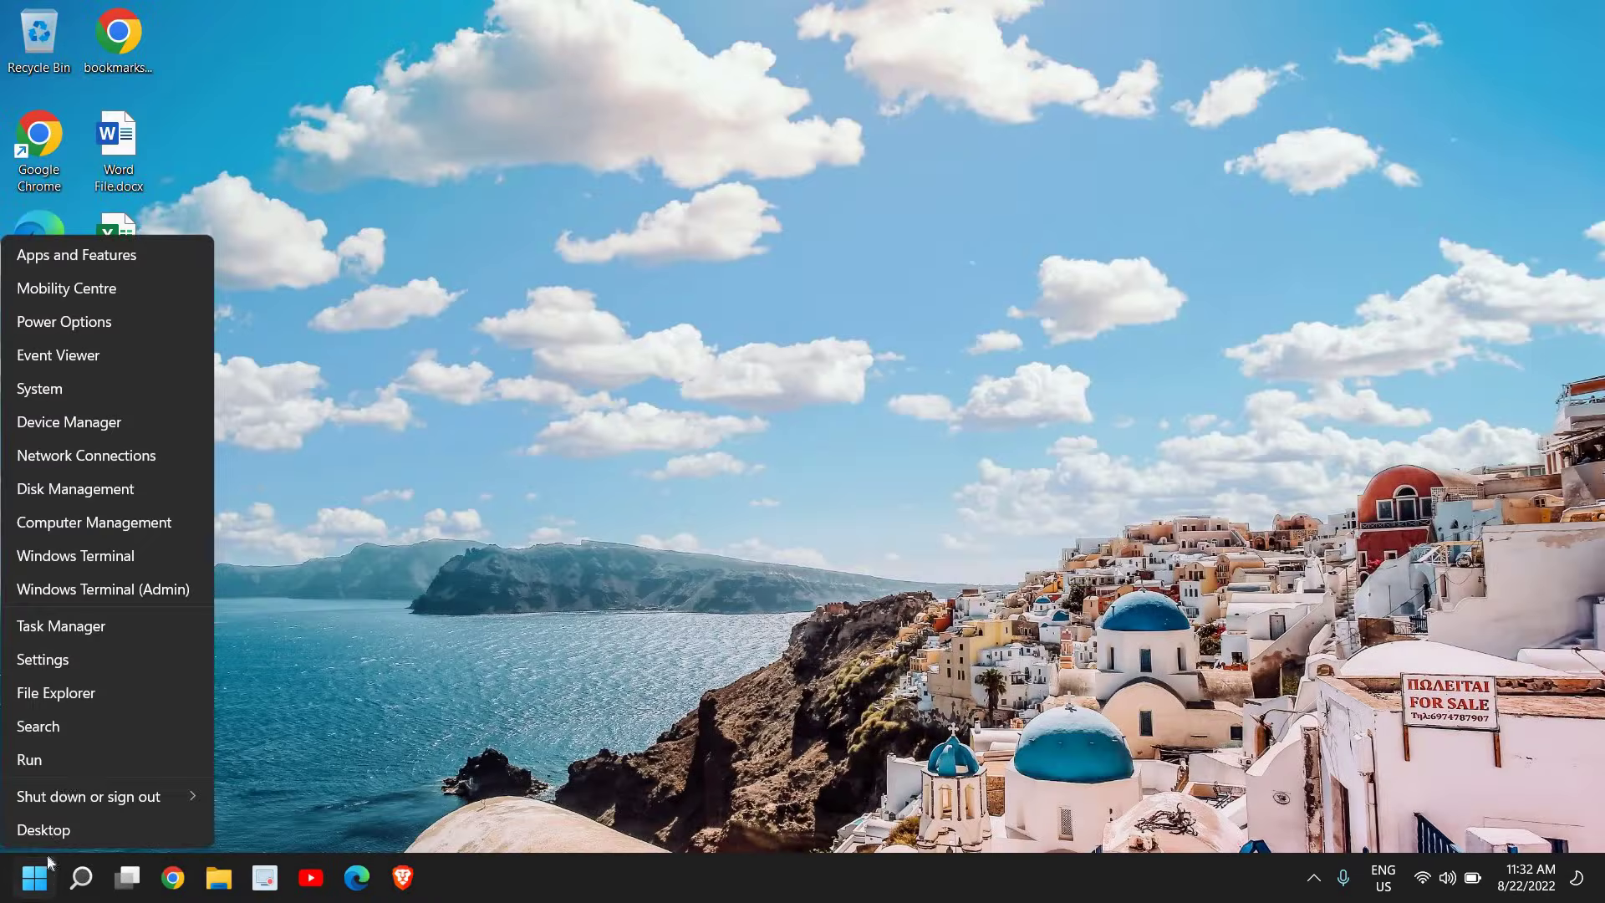
click(89, 626)
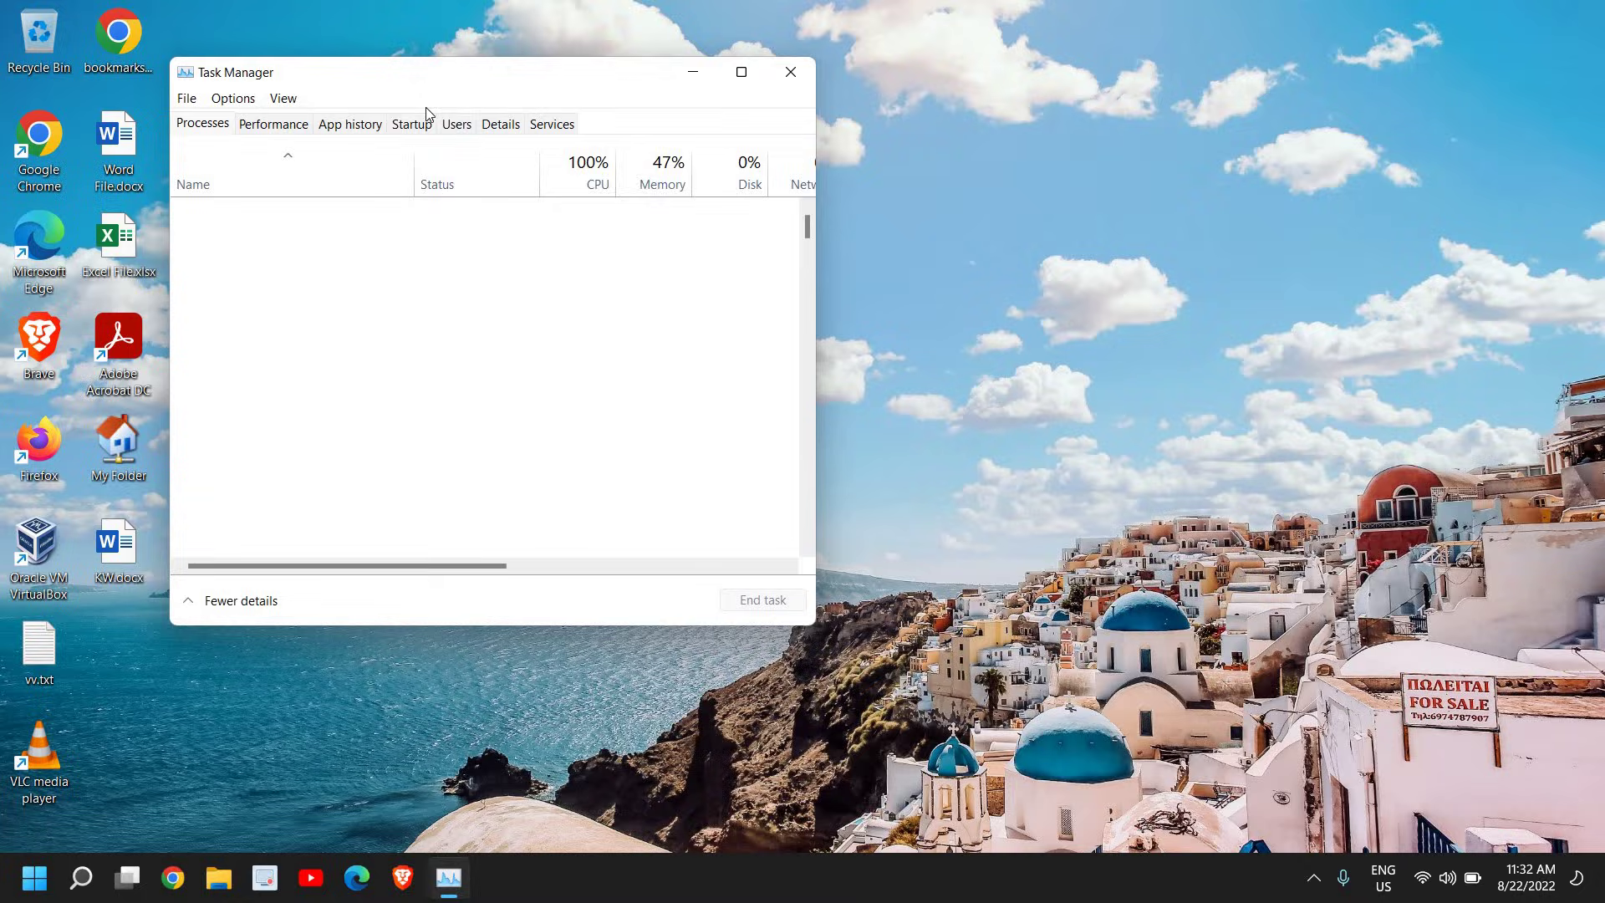
click(413, 126)
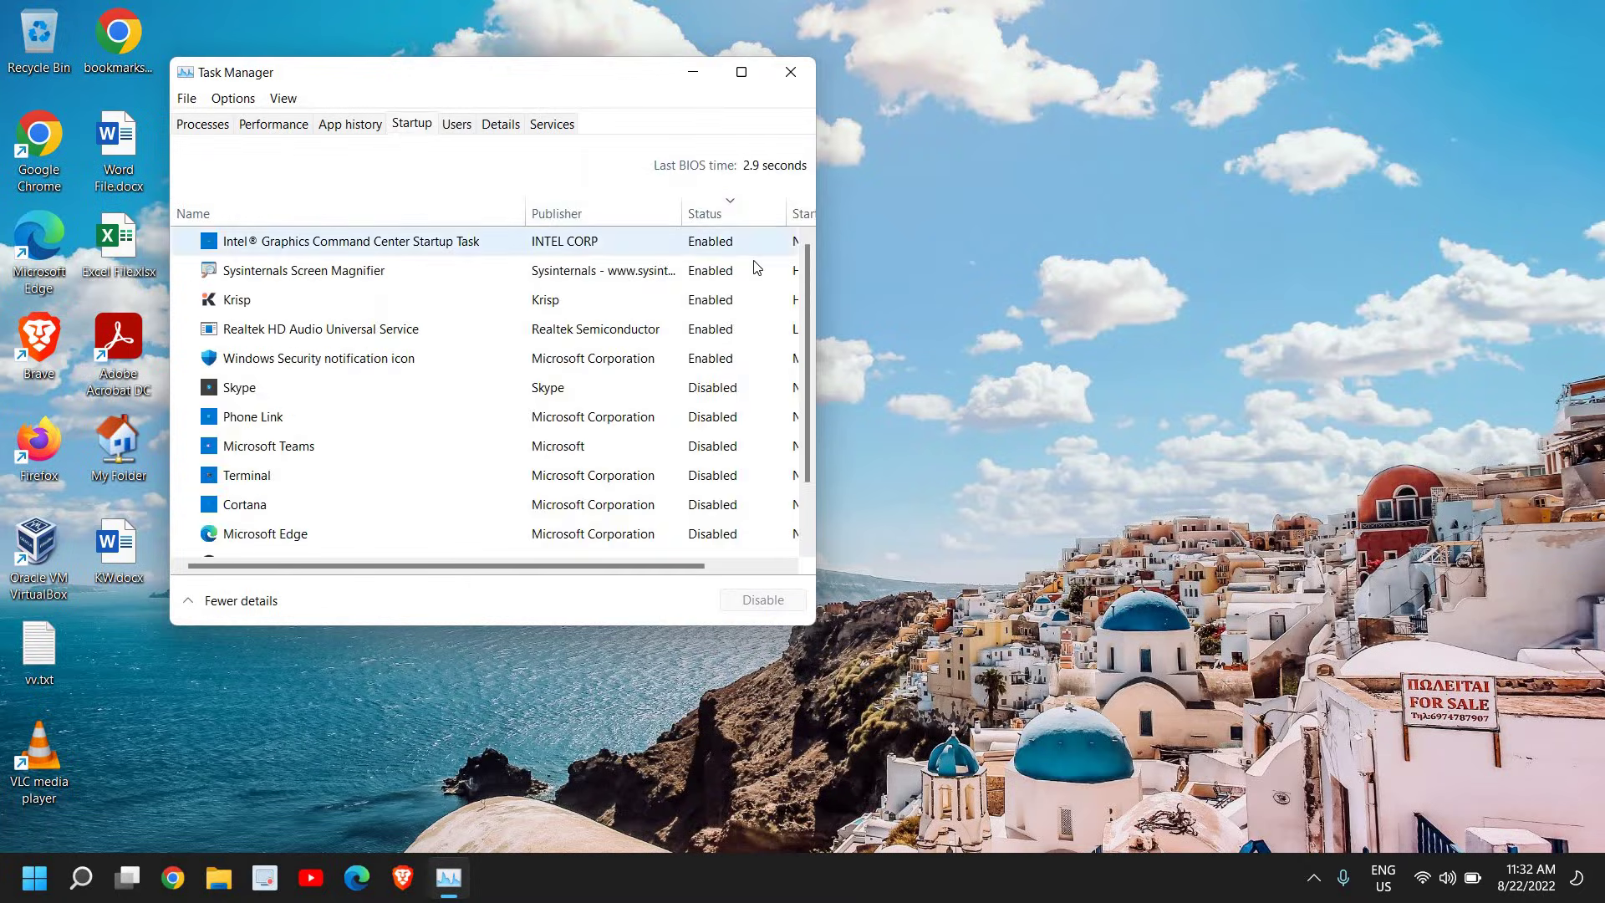
click(740, 71)
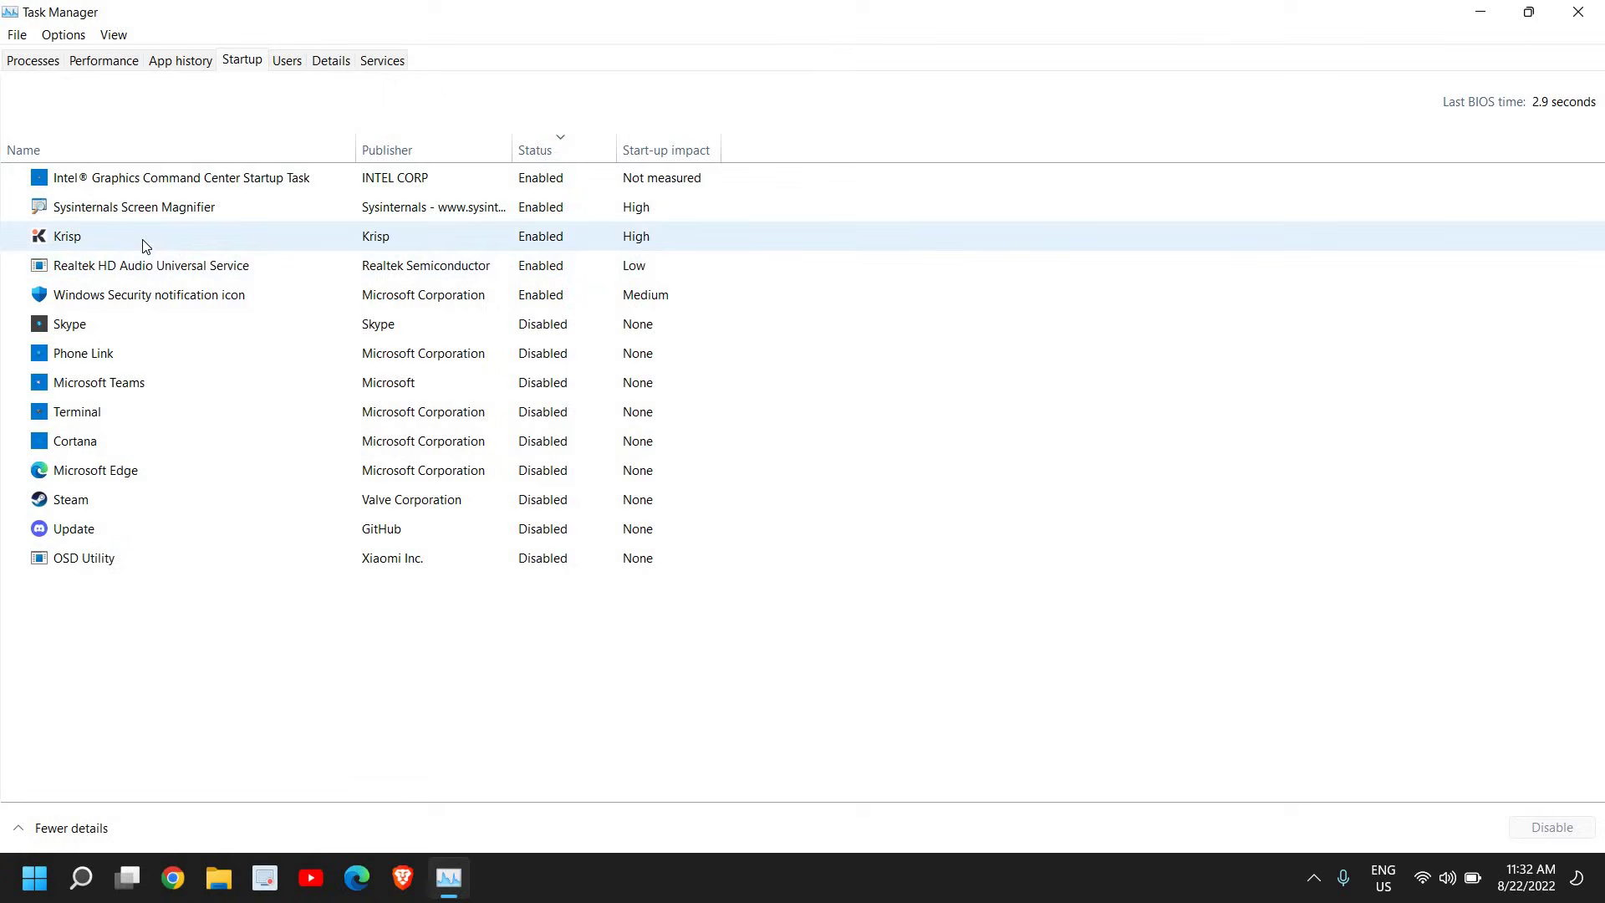
click(151, 269)
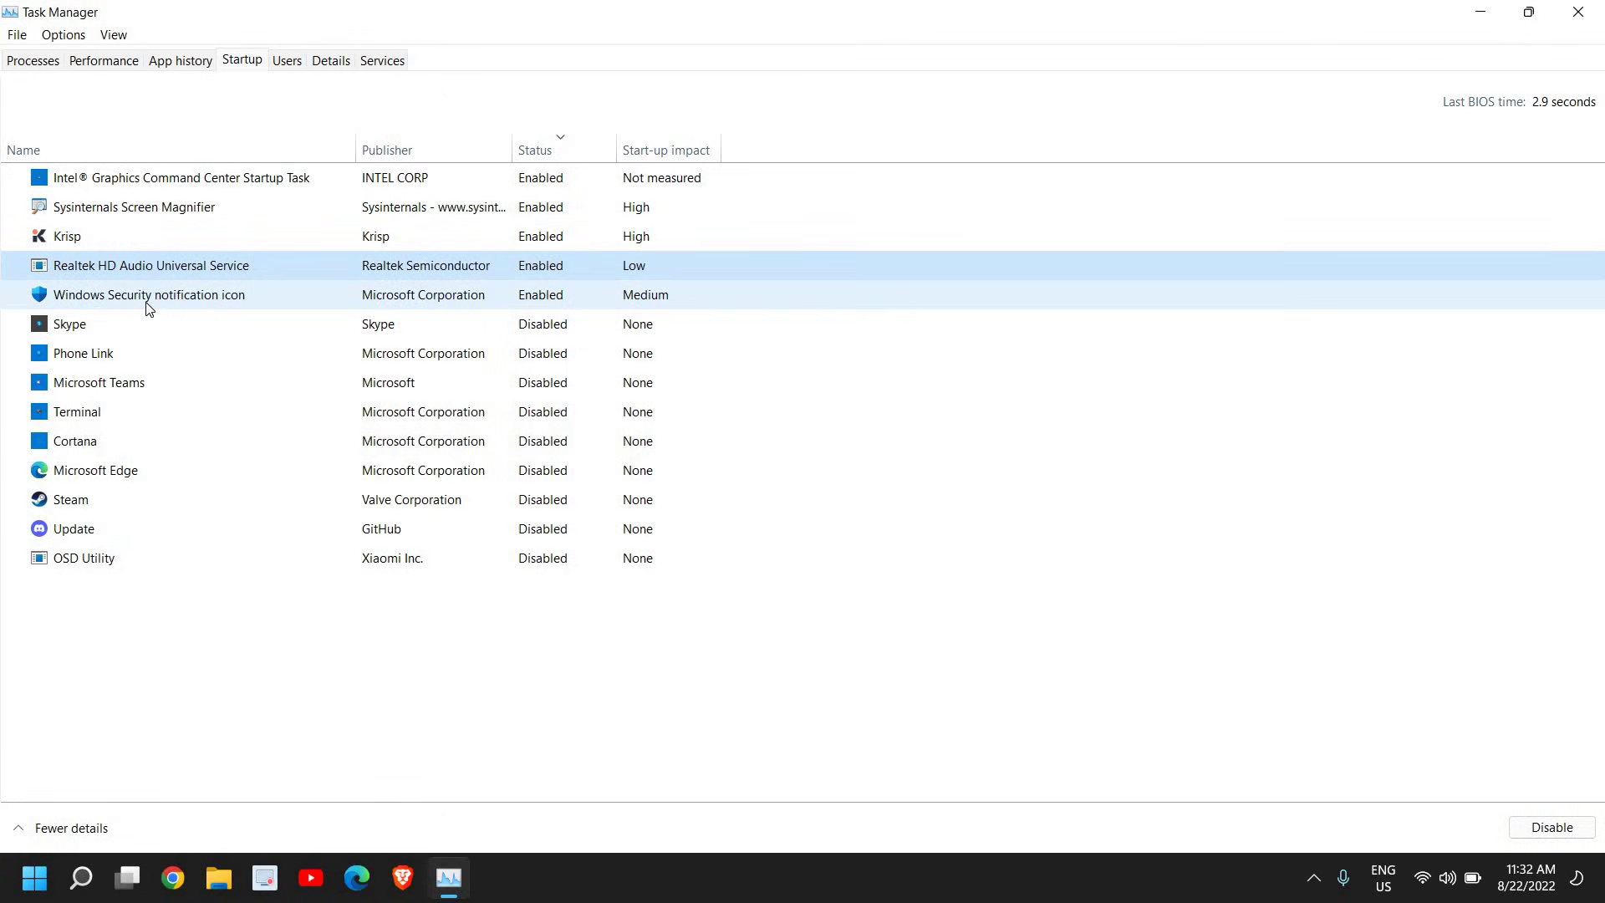
click(148, 294)
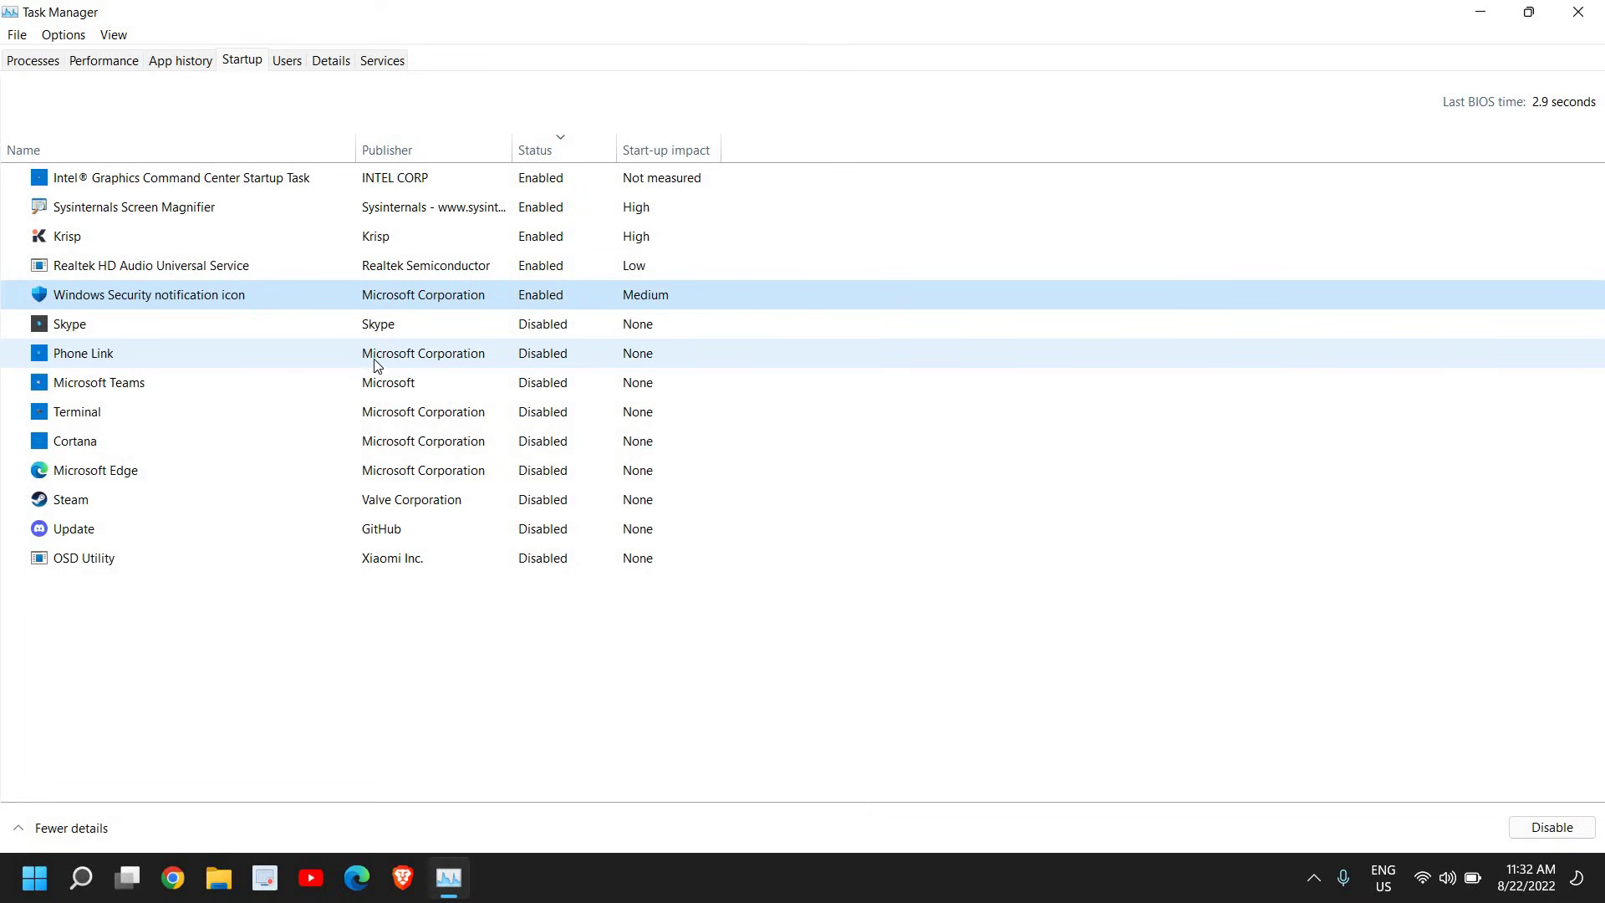
right_click(151, 247)
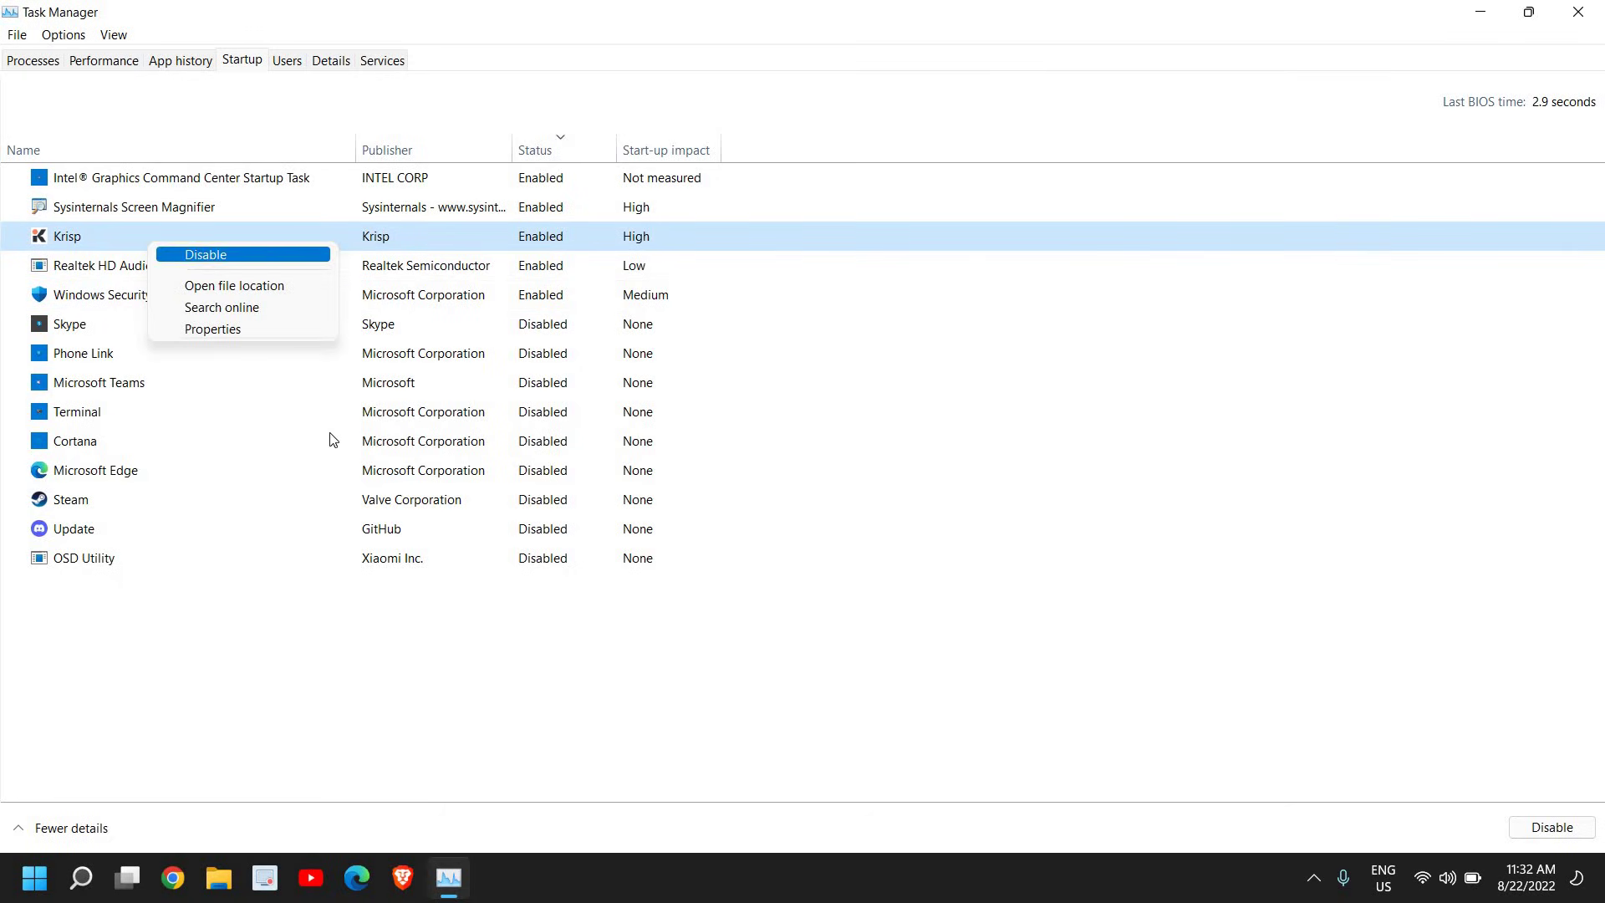
click(422, 616)
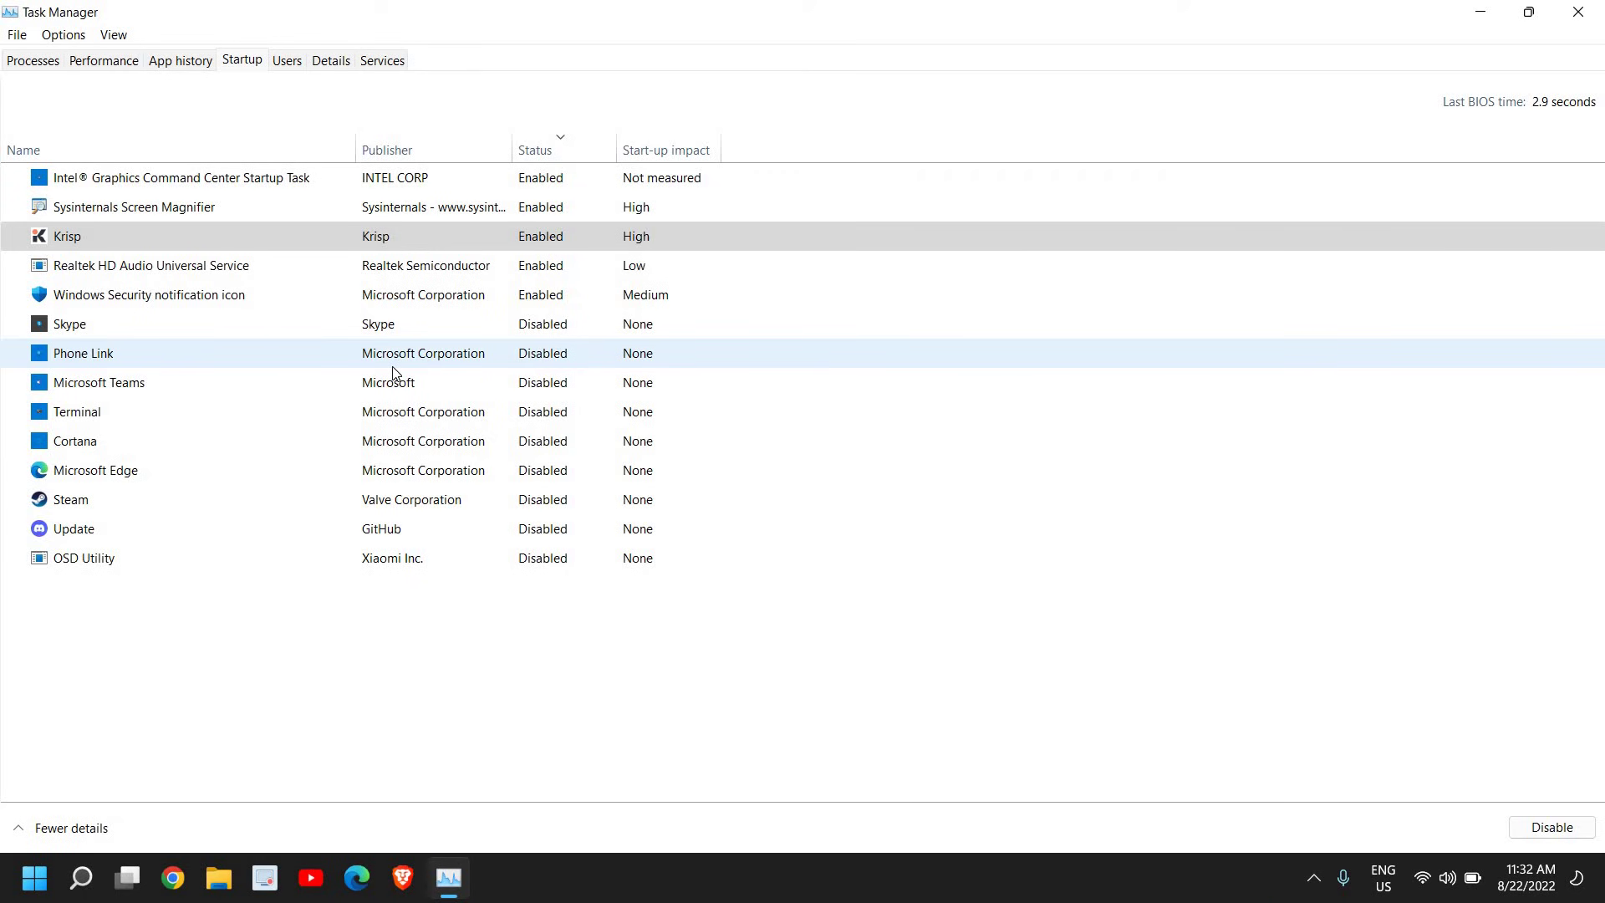
click(1578, 12)
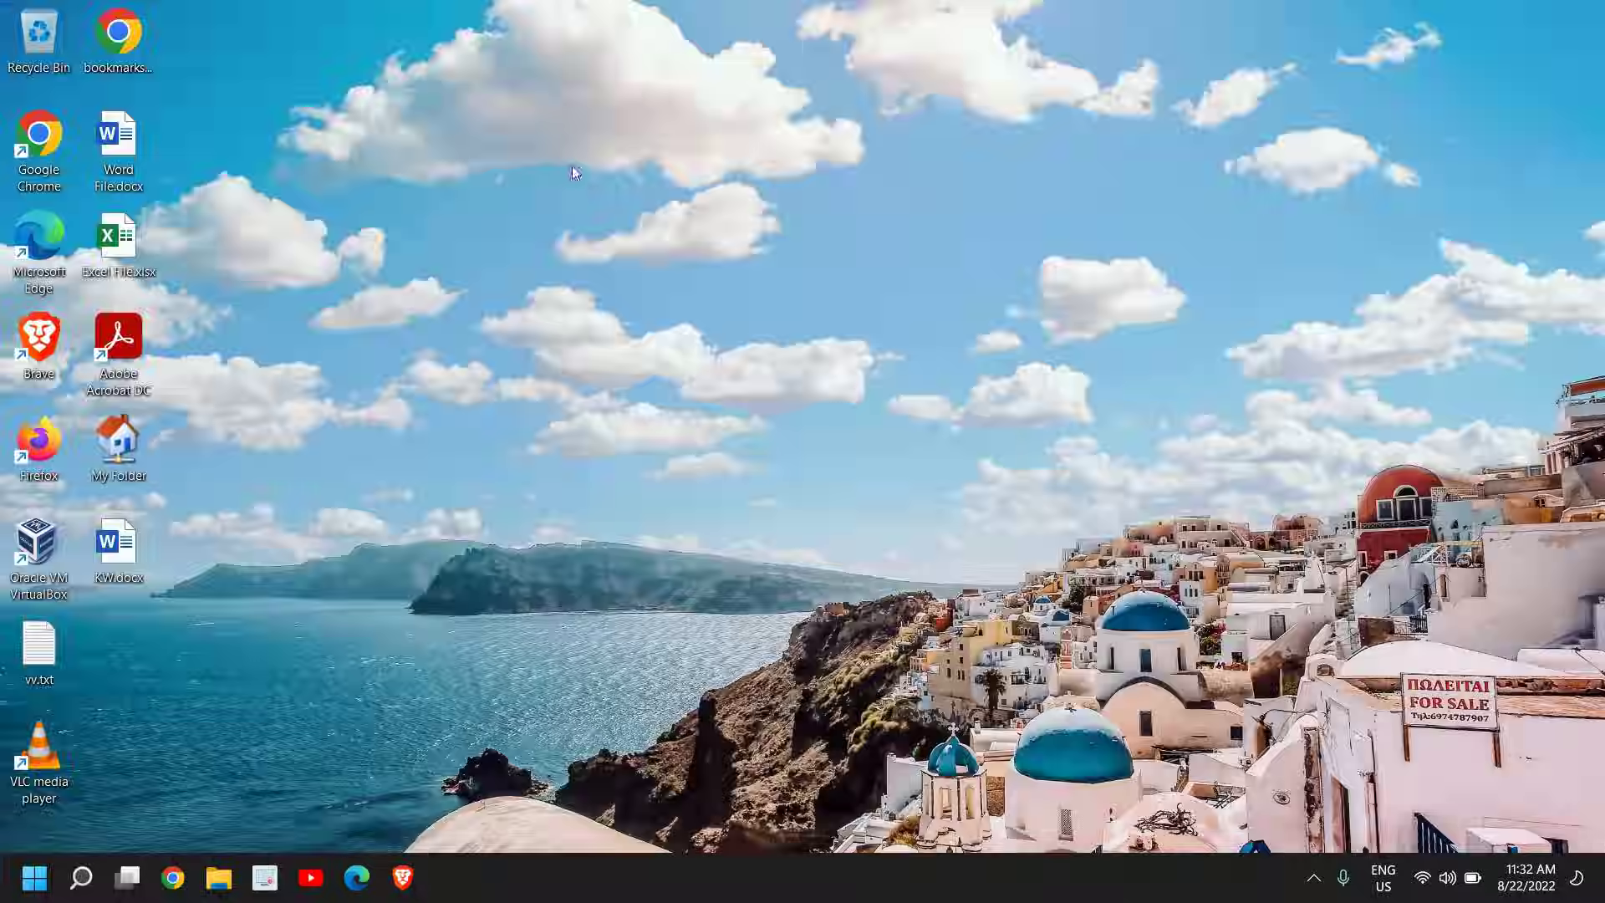